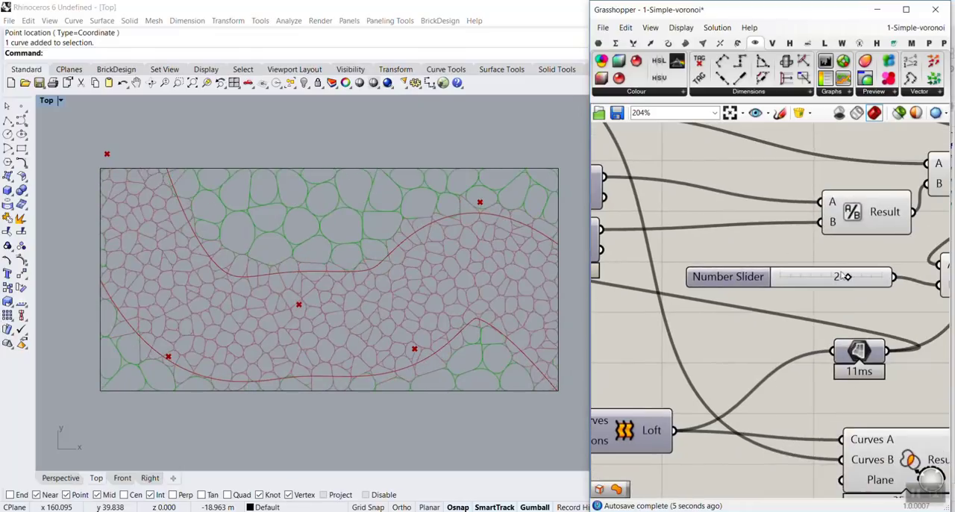
Step: Examine the finished two-density Voronoi pattern in the top view and the Grasshopper definition behind it
mouse_move(846, 276)
left_mouse_down()
mouse_move(774, 276)
mouse_move(844, 276)
left_mouse_up()
scroll(722, 298, "down", 2)
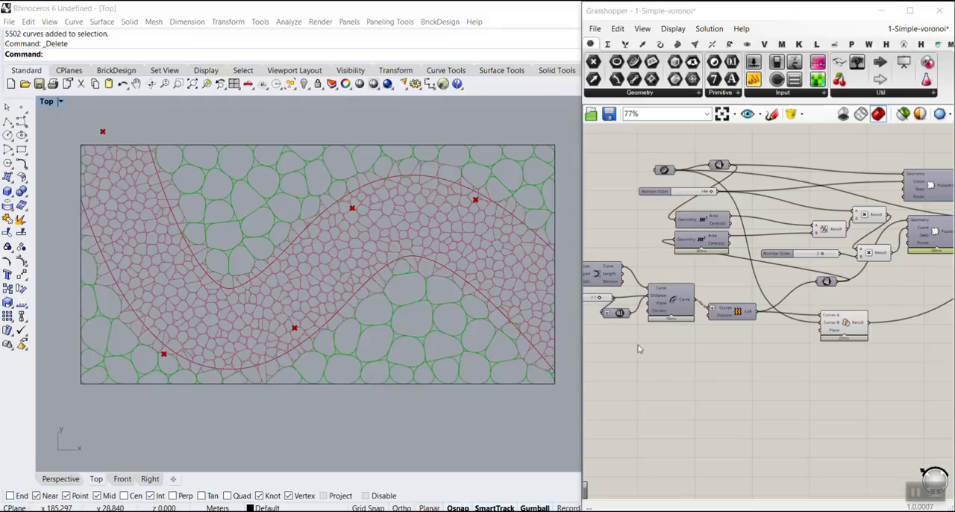
scroll(643, 346, "down", 2)
right_click_drag(788, 371, 673, 356)
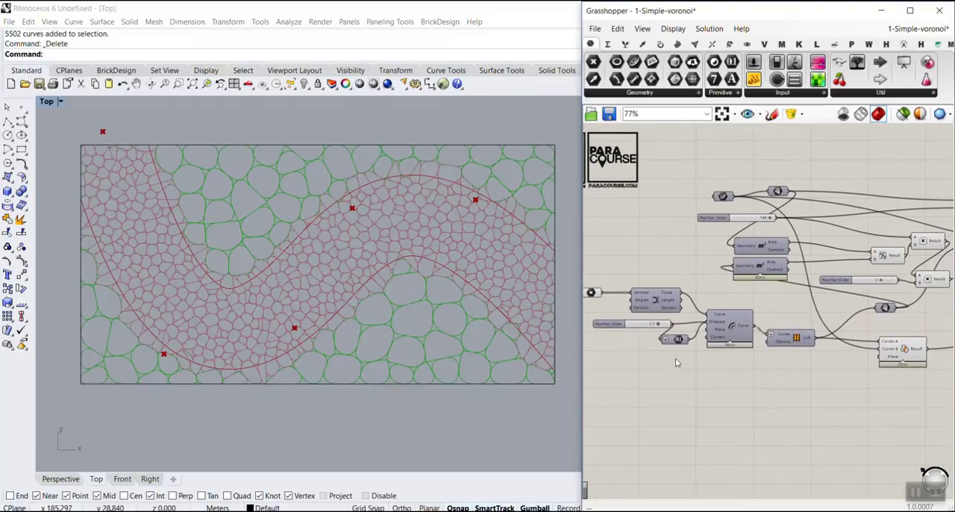
scroll(222, 230, "up", 3)
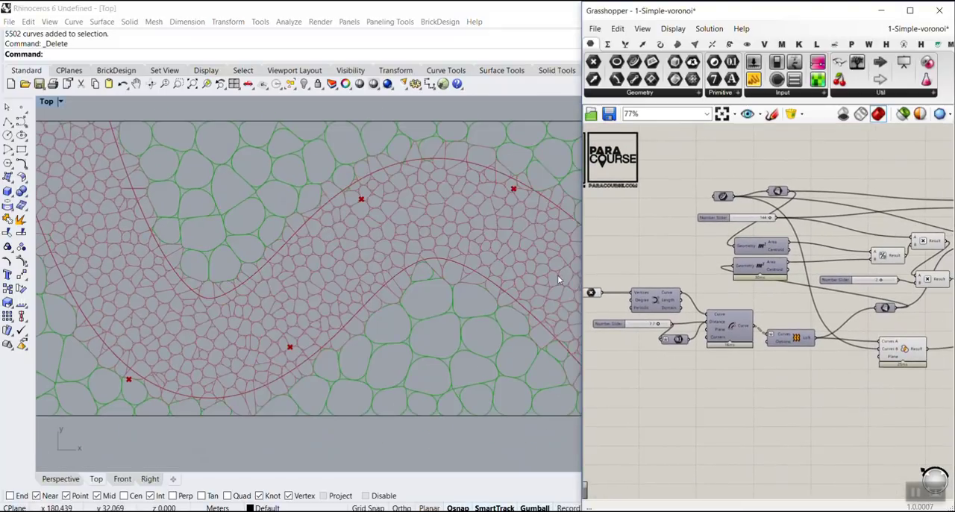
scroll(441, 274, "down", 2)
scroll(321, 261, "up", 6)
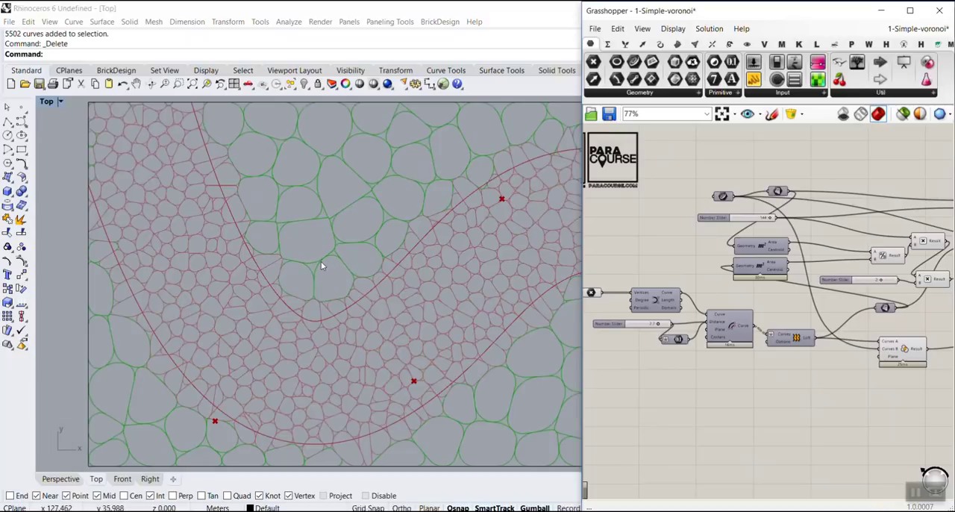
right_click_drag(243, 268, 222, 328)
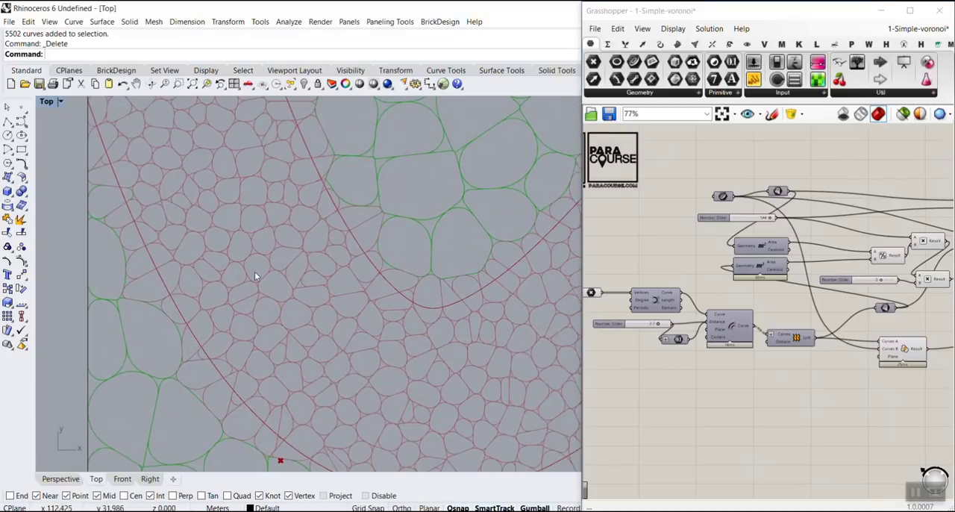
scroll(204, 242, "down", 5)
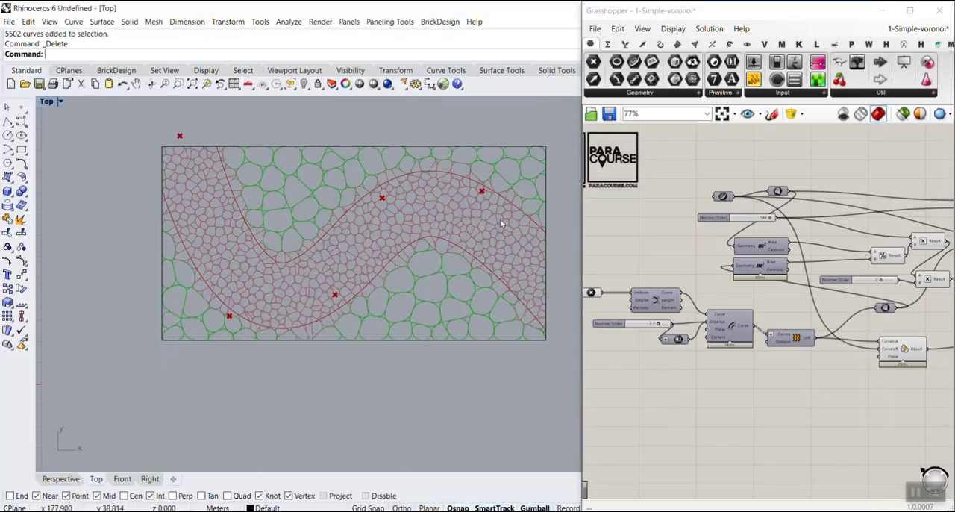
right_click_drag(914, 243, 604, 224)
scroll(745, 221, "down", 4)
right_click_drag(880, 229, 844, 229)
scroll(844, 228, "up", 5)
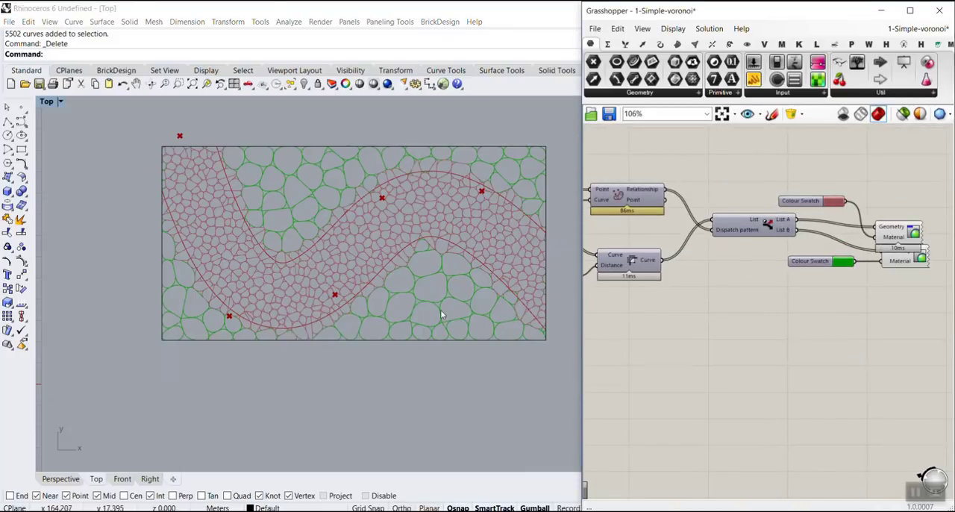
scroll(273, 249, "up", 3)
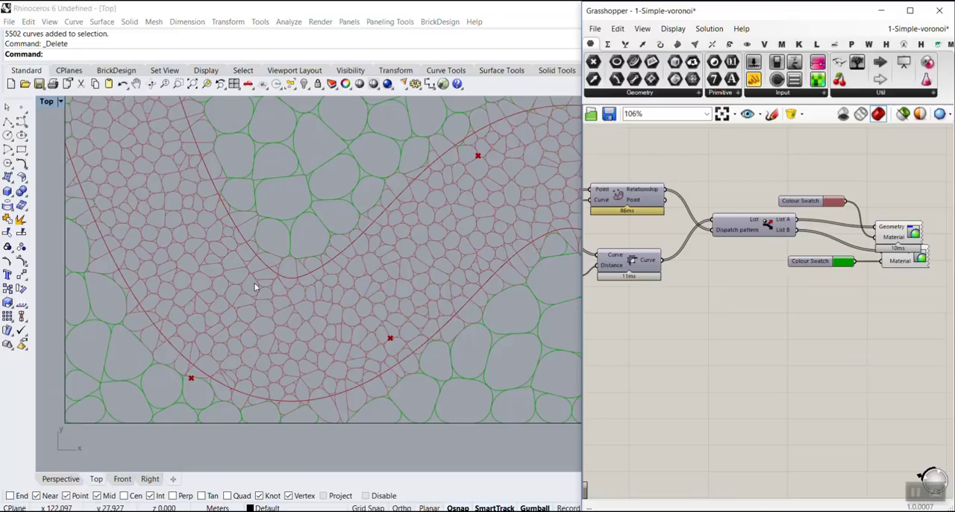
scroll(254, 282, "down", 2)
right_click_drag(344, 267, 293, 291)
scroll(657, 320, "down", 4)
right_click_drag(657, 320, 826, 336)
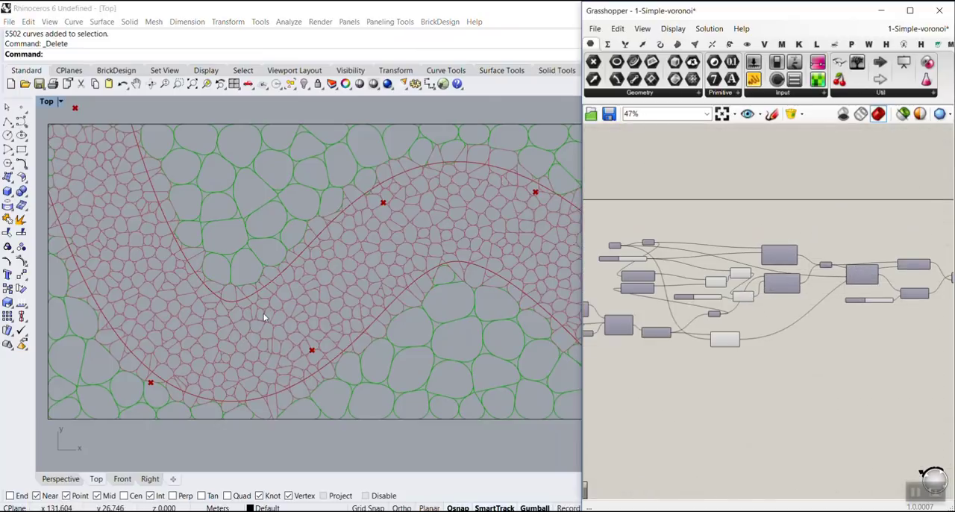
right_click_drag(300, 319, 299, 324)
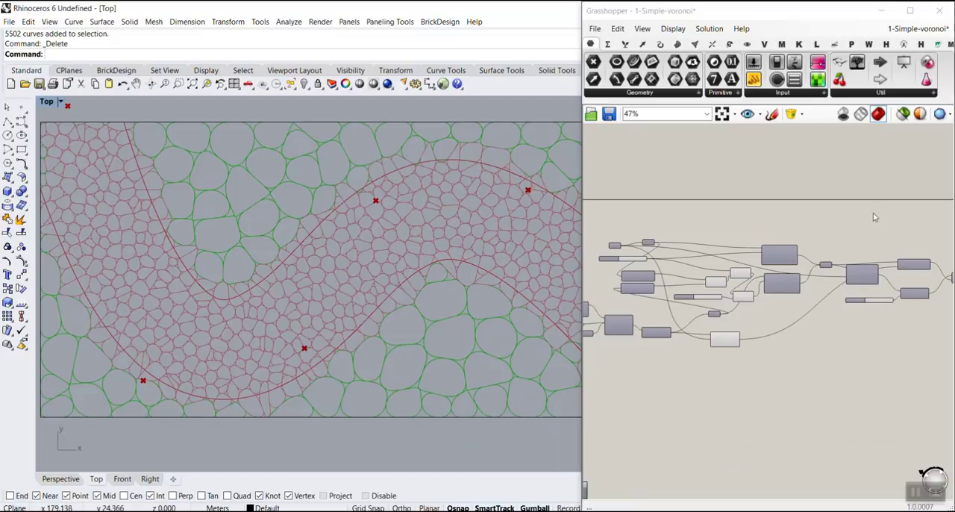
left_click_drag(902, 142, 925, 48)
Step: Start a new Grasshopper document and delete the existing boundary rectangle from the Rhino top view
left_click(595, 29)
left_click(631, 41)
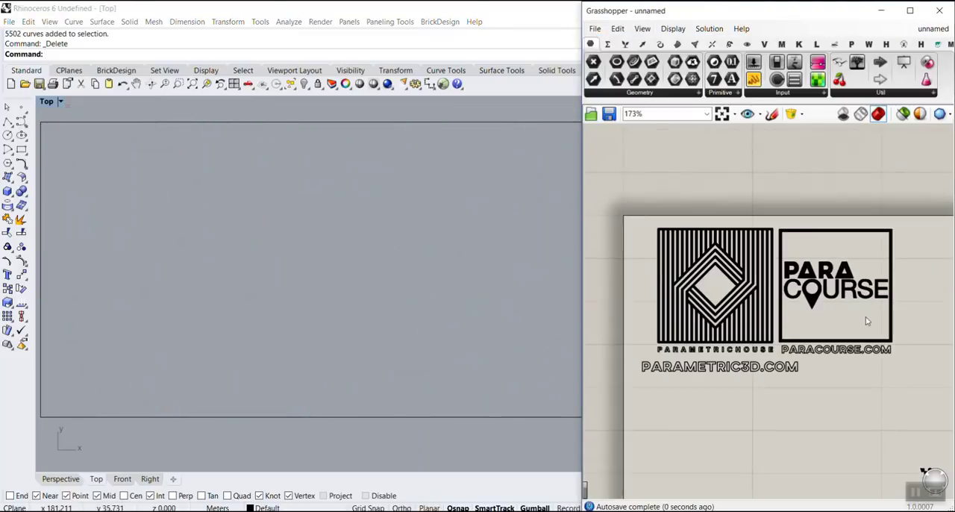
right_click_drag(874, 315, 824, 231)
scroll(298, 266, "down", 15)
left_click_drag(380, 219, 241, 339)
key("Delete")
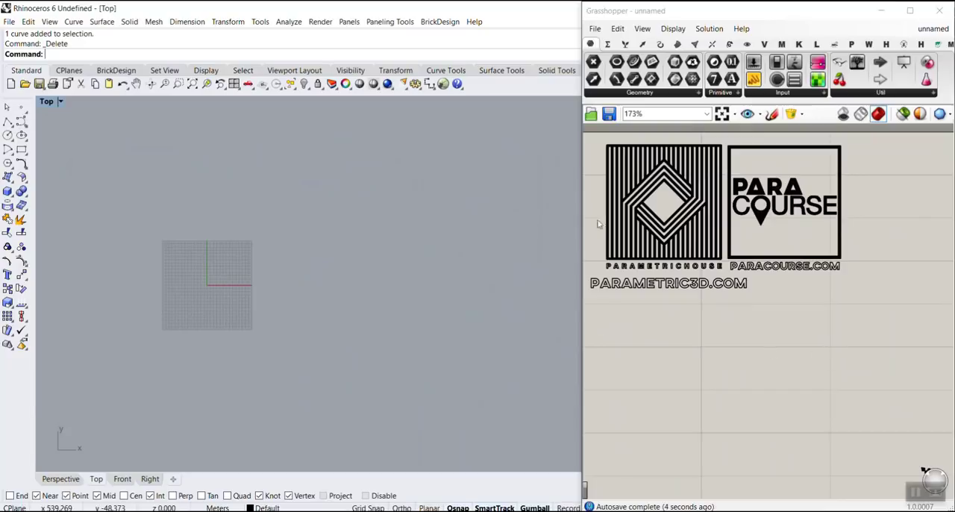
left_click(691, 358)
scroll(694, 354, "down", 5)
right_click_drag(741, 355, 690, 254)
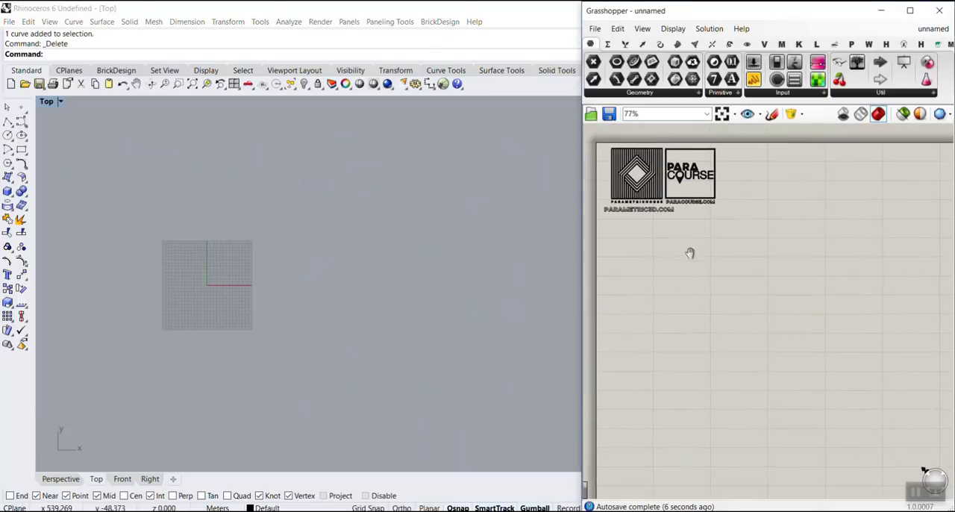
scroll(758, 246, "up", 5)
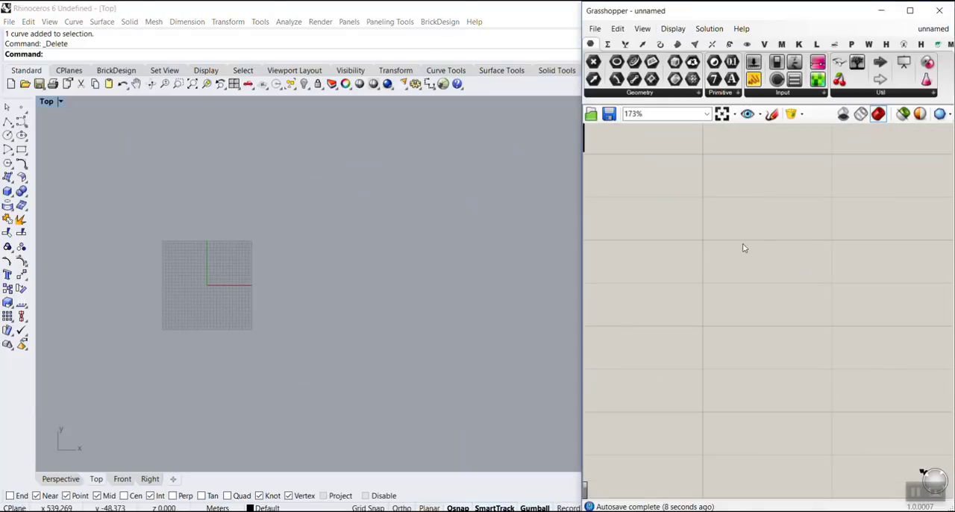
double_click(743, 248)
type("voro")
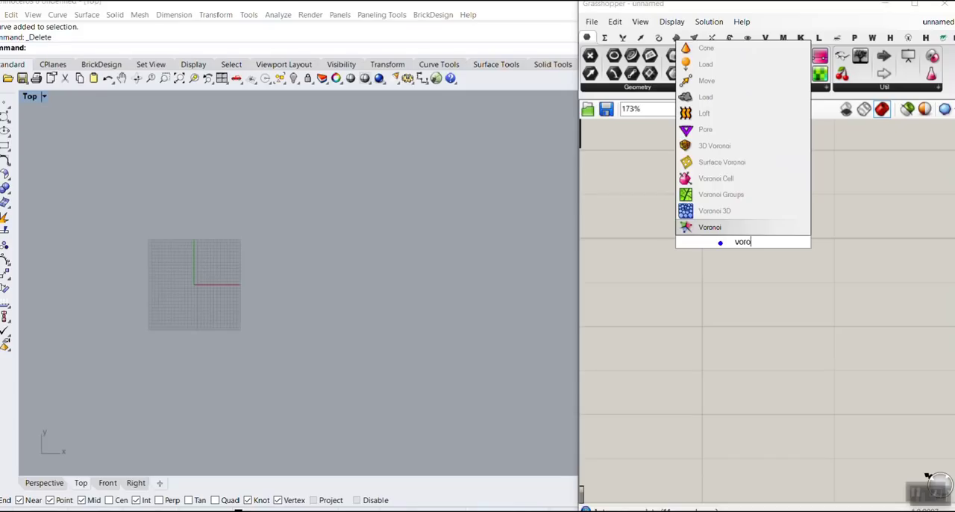
key("Escape")
Step: Add a Voronoi component to an empty area of the Grasshopper canvas
double_click(755, 209)
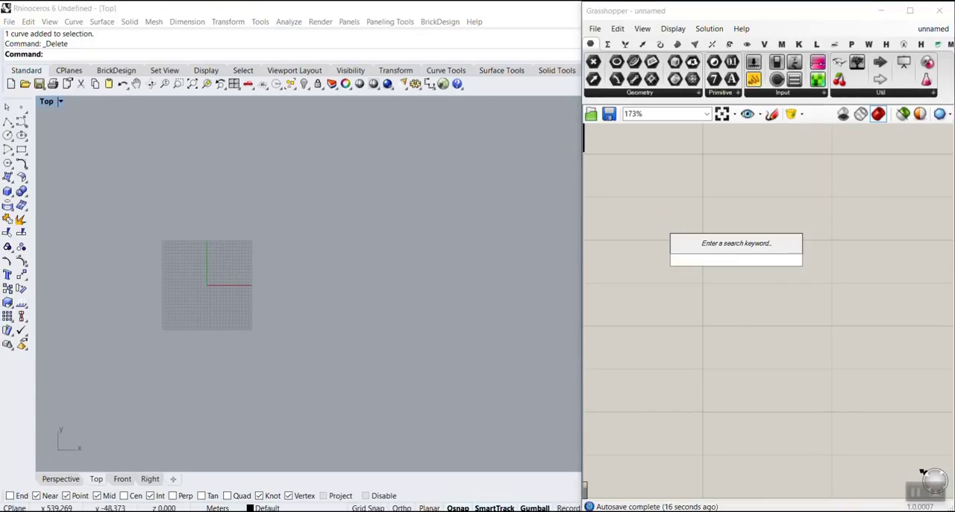
type("voro")
key("Return")
left_click_drag(802, 252, 890, 311)
Step: Place the utility component that labels components with their names beside the logos on the canvas
left_click(840, 64)
scroll(851, 248, "down", 2)
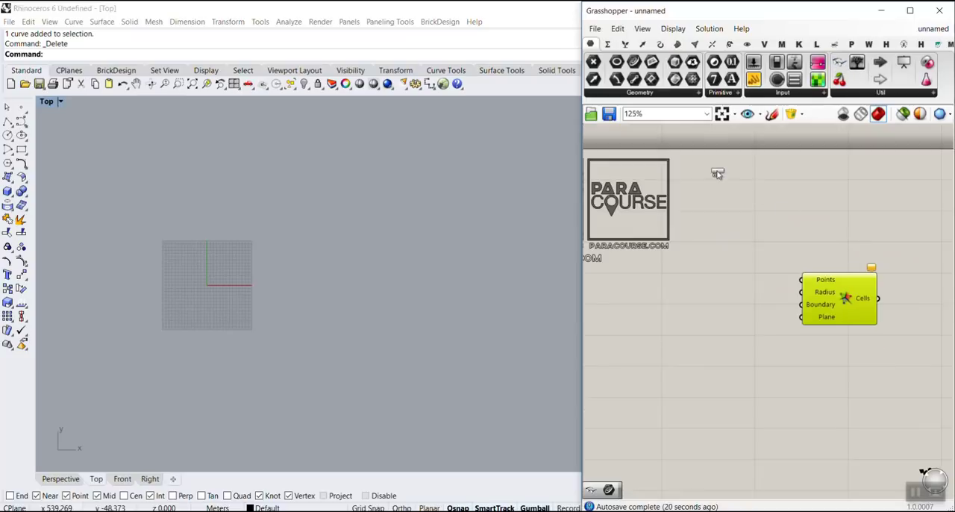
left_click(716, 174)
right_click_drag(784, 272, 703, 198)
scroll(770, 218, "up", 3)
right_click_drag(752, 227, 713, 272)
left_click(613, 262)
Step: Draw a rectangle around the origin in the Rhino top view, with one corner at about x 75, y -26 m
right_click_drag(220, 289, 203, 251)
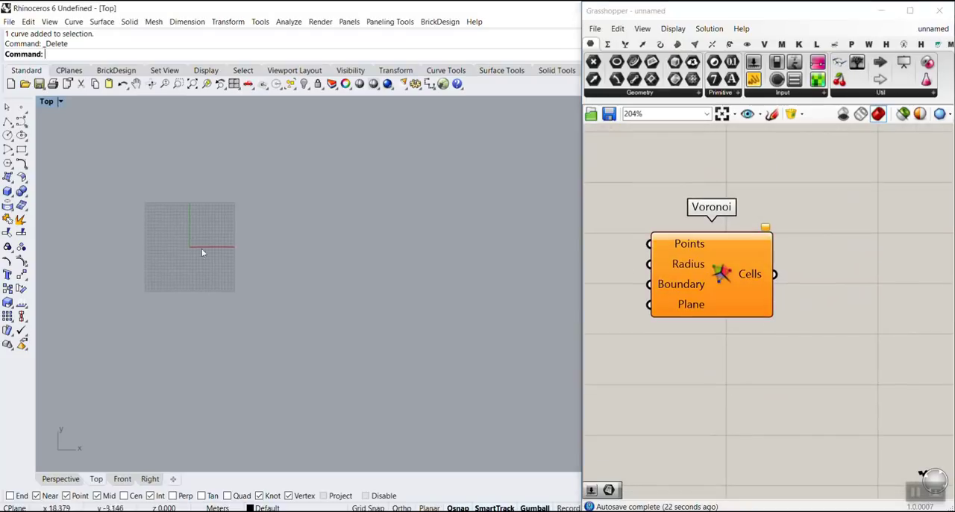
scroll(178, 250, "up", 10)
right_click_drag(790, 313, 931, 313)
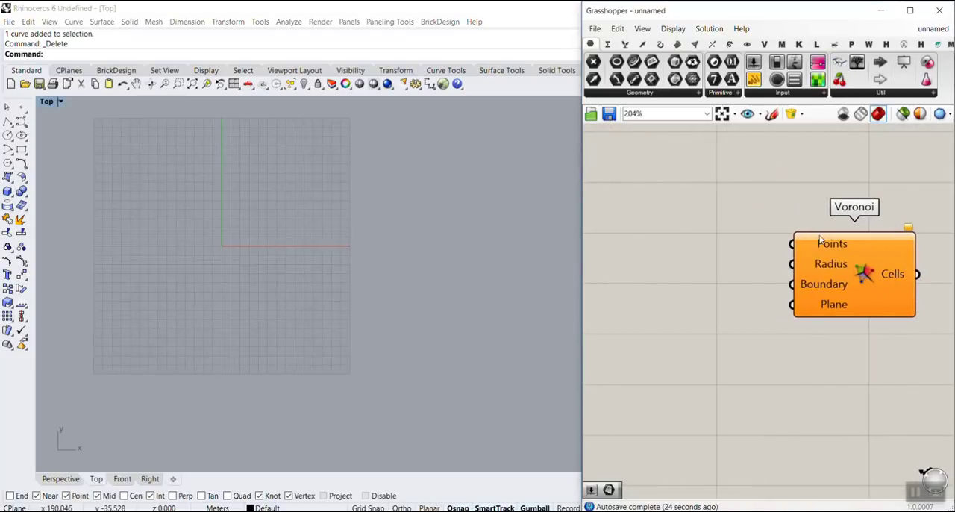
mouse_move(832, 291)
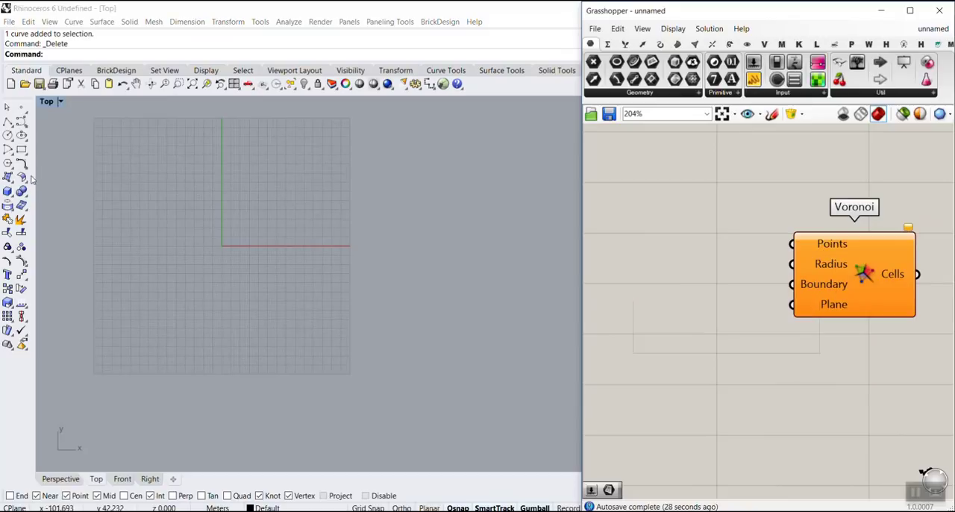
left_click(21, 149)
left_click(148, 175)
left_click(360, 293)
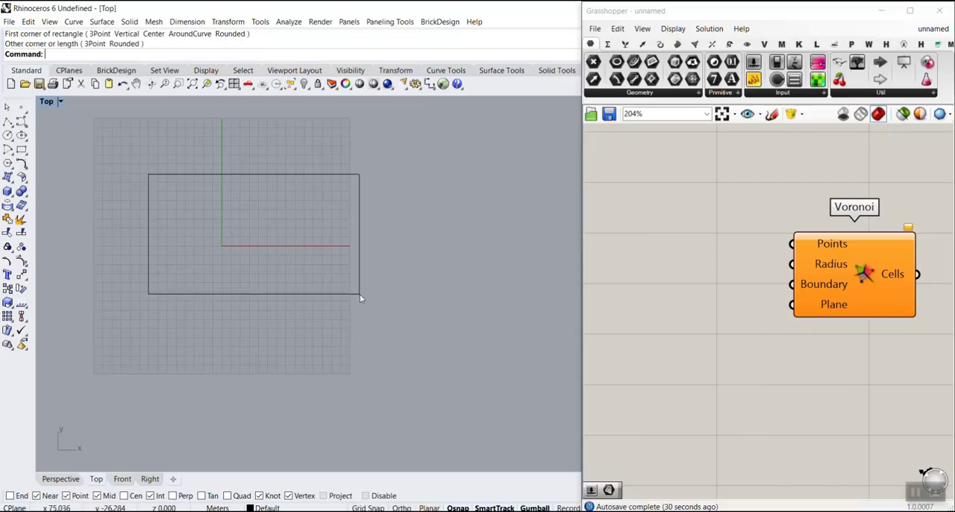
Step: Add a Curve parameter to the Grasshopper canvas and reference the drawn rectangle in it
left_click_drag(633, 62, 657, 252)
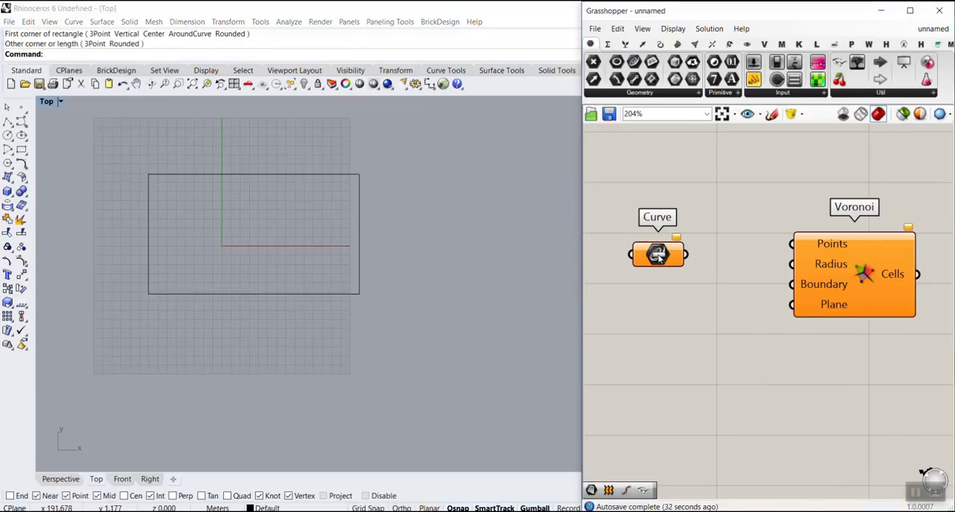
right_click(658, 254)
left_click(701, 415)
left_click(267, 174)
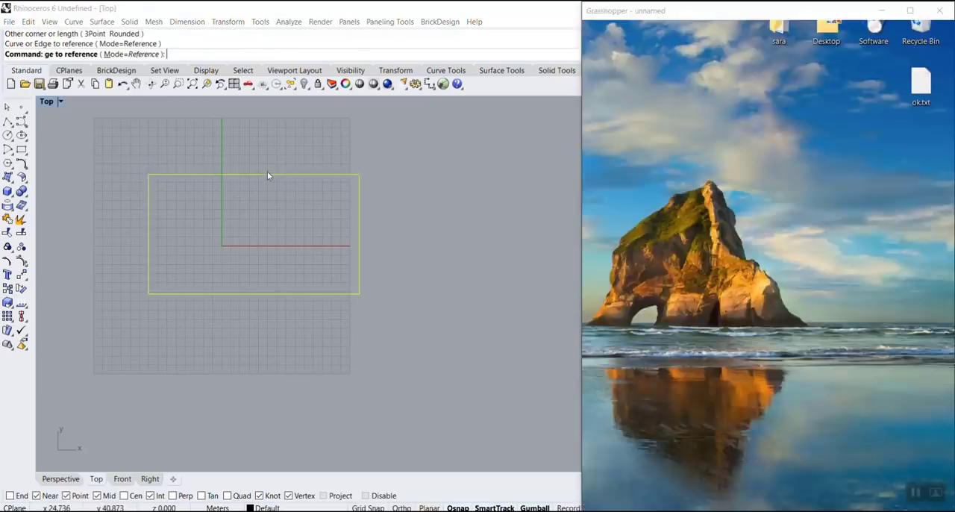
Step: Connect the Curve parameter to the Voronoi component's Boundary input and tidy the parameter's position on the canvas
scroll(756, 286, "up", 3)
right_click_drag(756, 283, 668, 251)
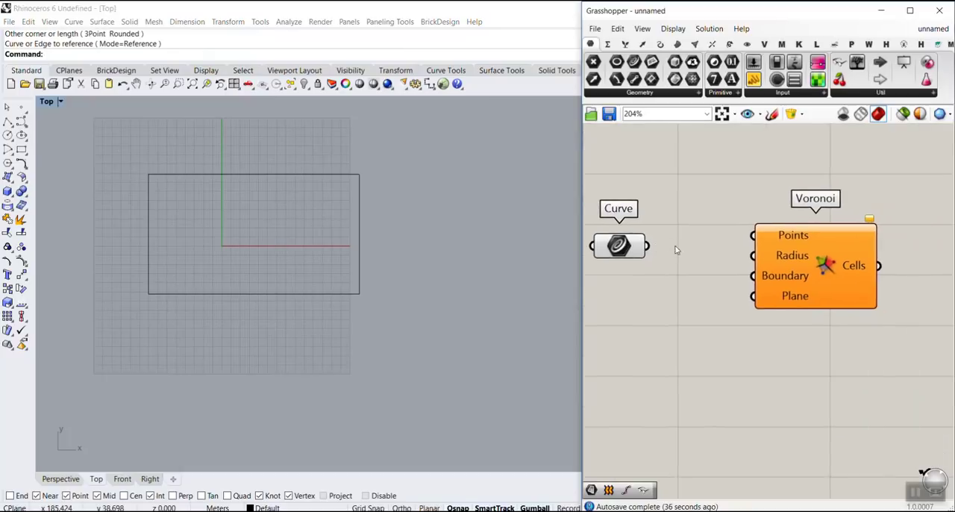
scroll(695, 251, "down", 2)
left_click_drag(768, 268, 801, 269)
scroll(640, 248, "up", 3)
left_click_drag(651, 252, 675, 280)
left_click_drag(703, 276, 855, 281)
left_click(756, 219)
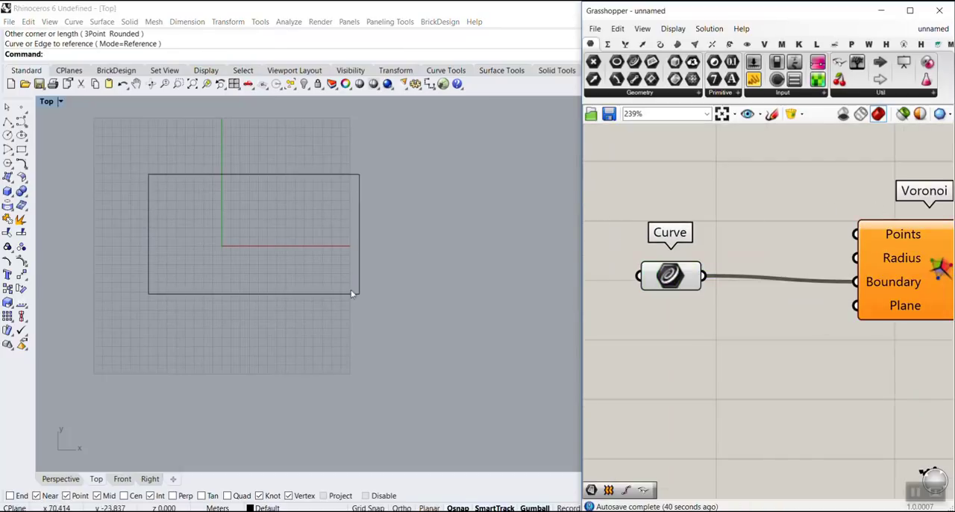
scroll(734, 218, "down", 2)
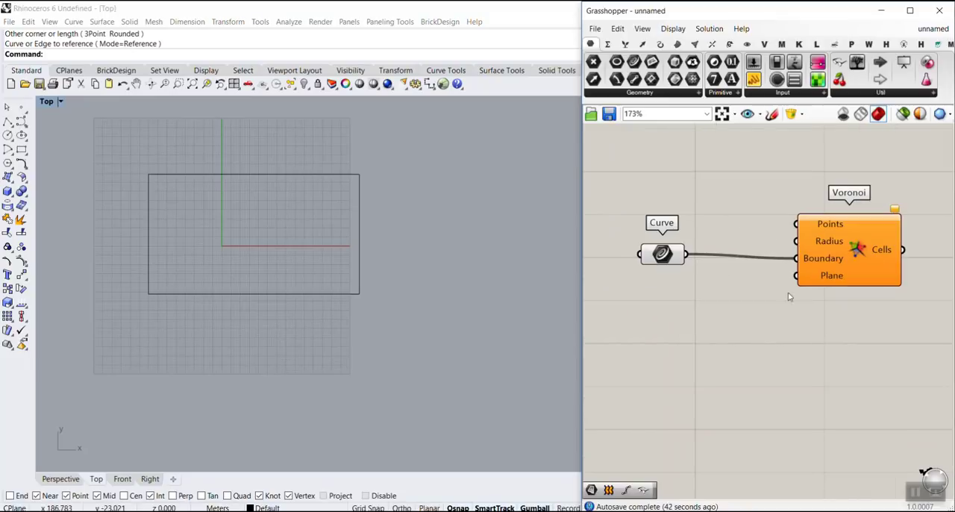
left_click_drag(666, 259, 662, 251)
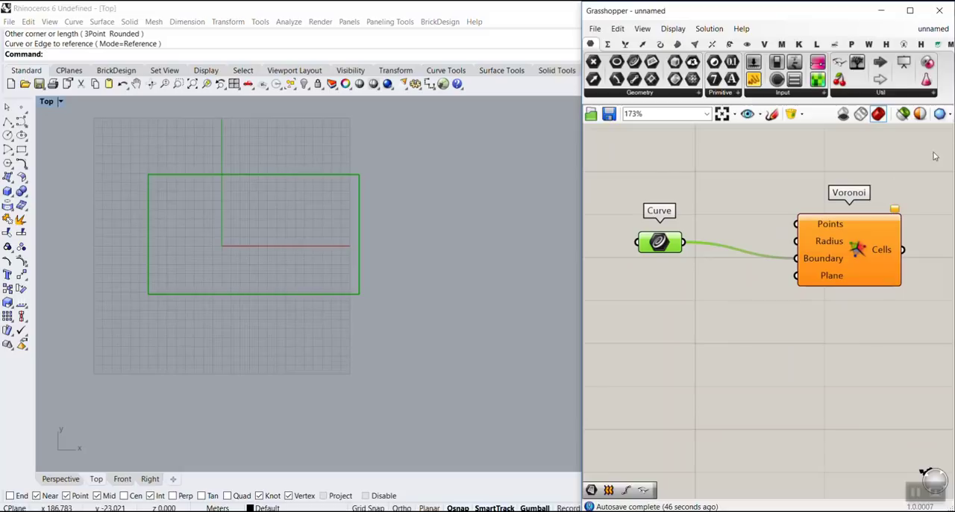
left_click_drag(910, 147, 925, 43)
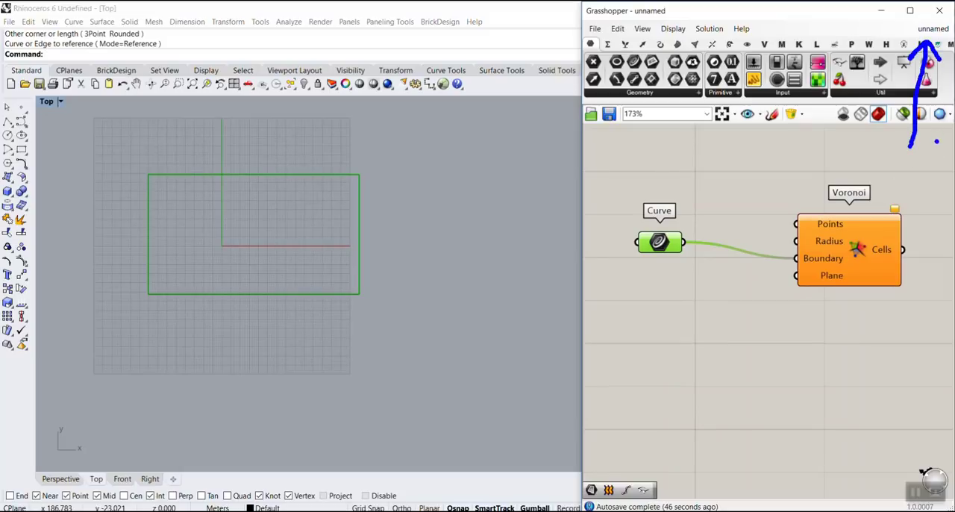
key("Escape")
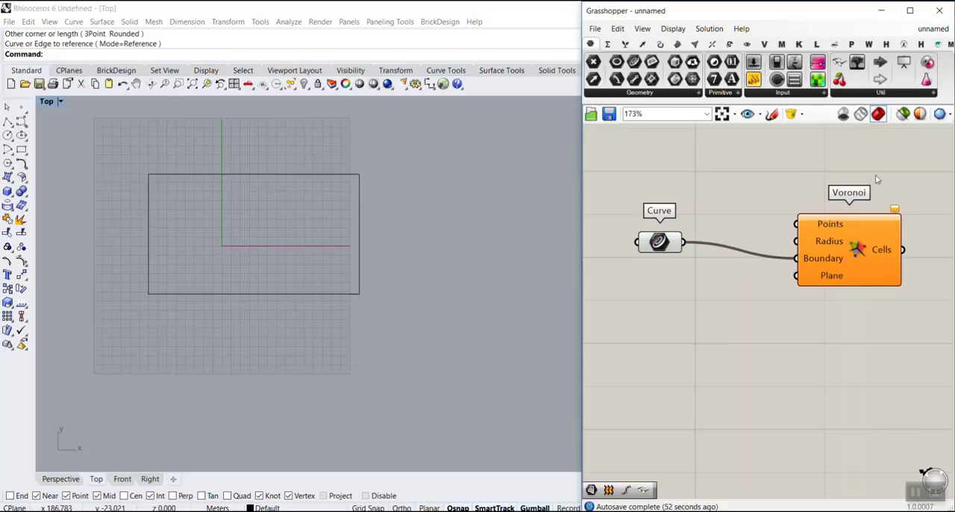
double_click(762, 345)
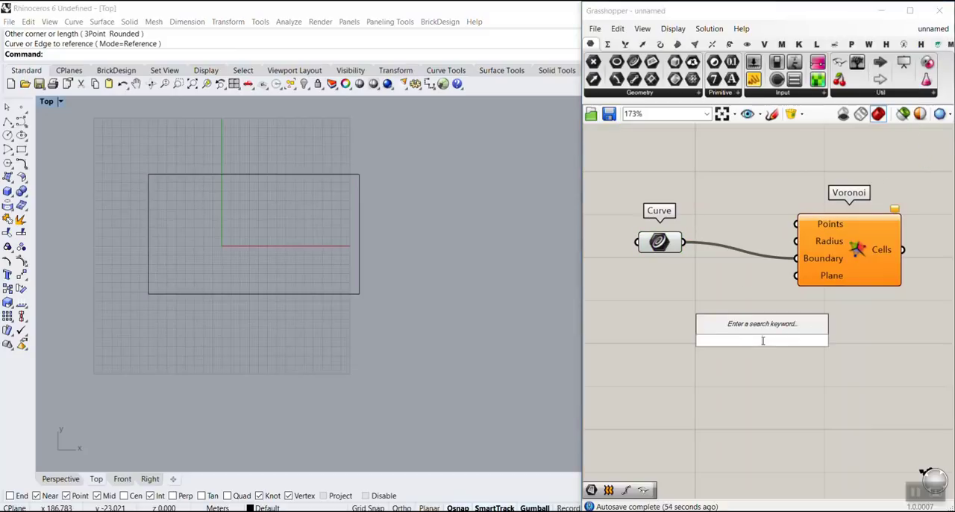
type("pop")
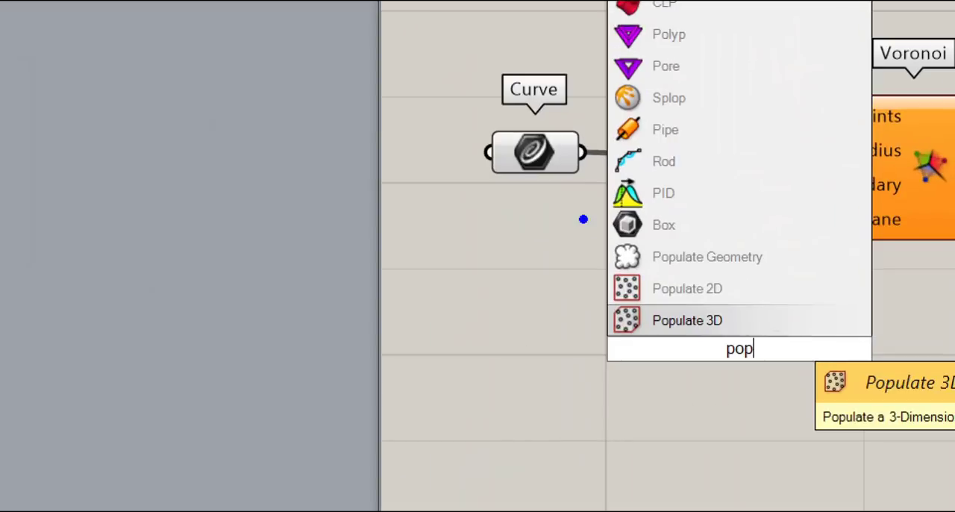
left_click_drag(687, 282, 775, 303, "ctrl")
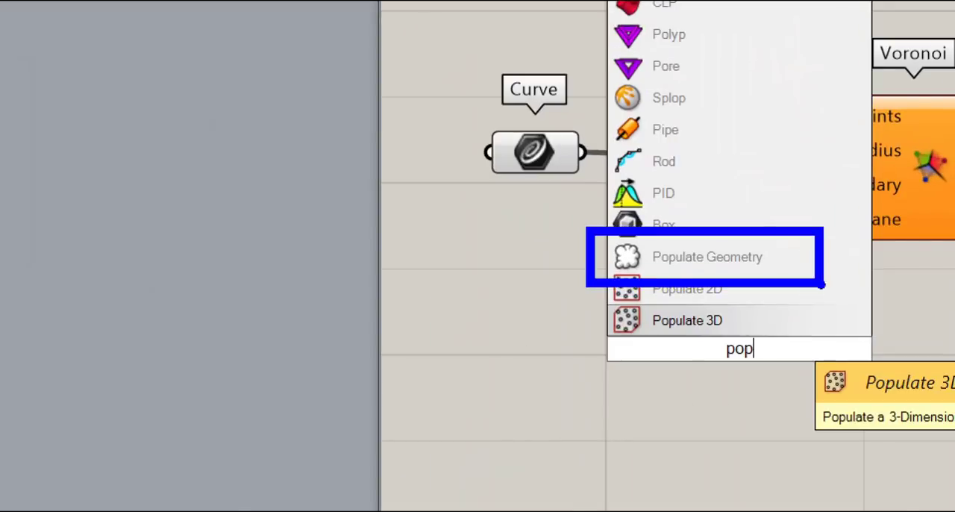
key("Escape")
Step: Add a Populate Geometry component below the Voronoi and connect the Curve parameter to its Geometry input
double_click(758, 324)
type("pop")
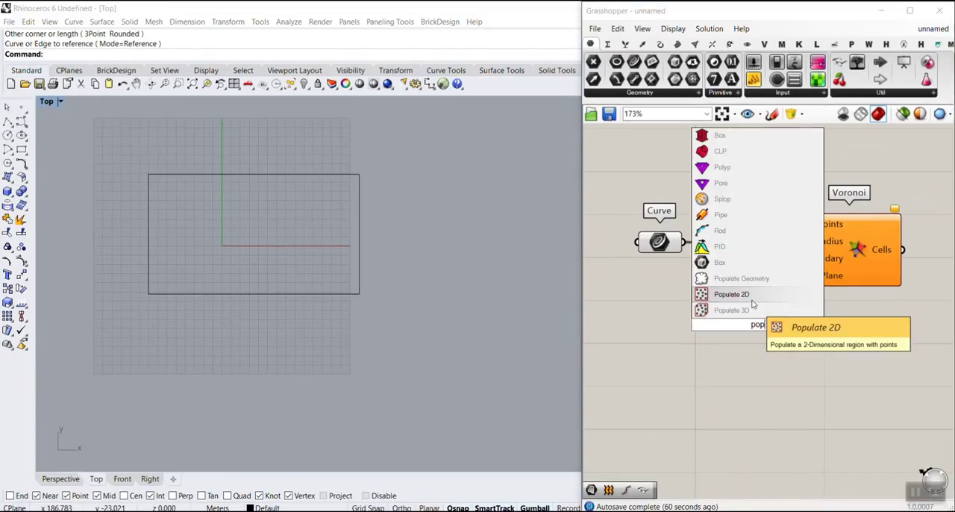
left_click(756, 282)
left_click_drag(728, 319, 751, 363)
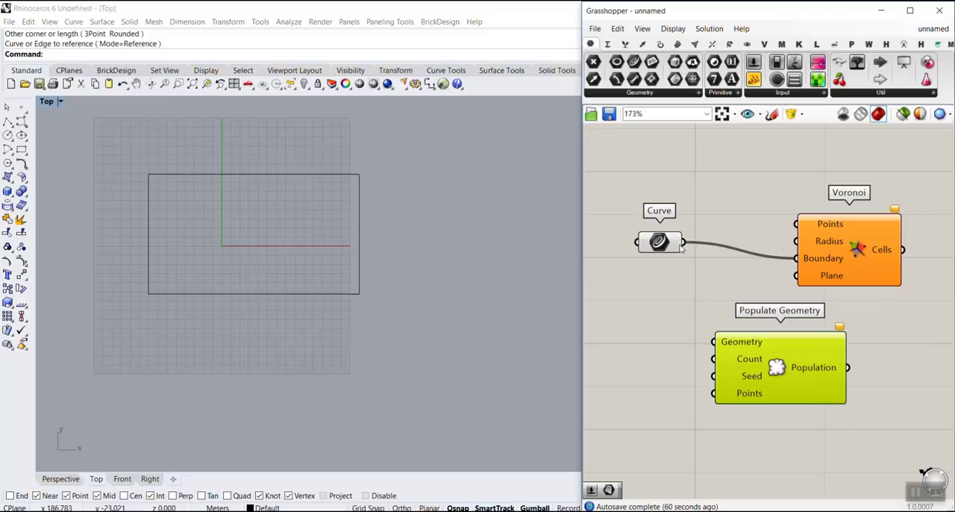
left_click_drag(682, 241, 710, 339)
scroll(226, 221, "up", 2)
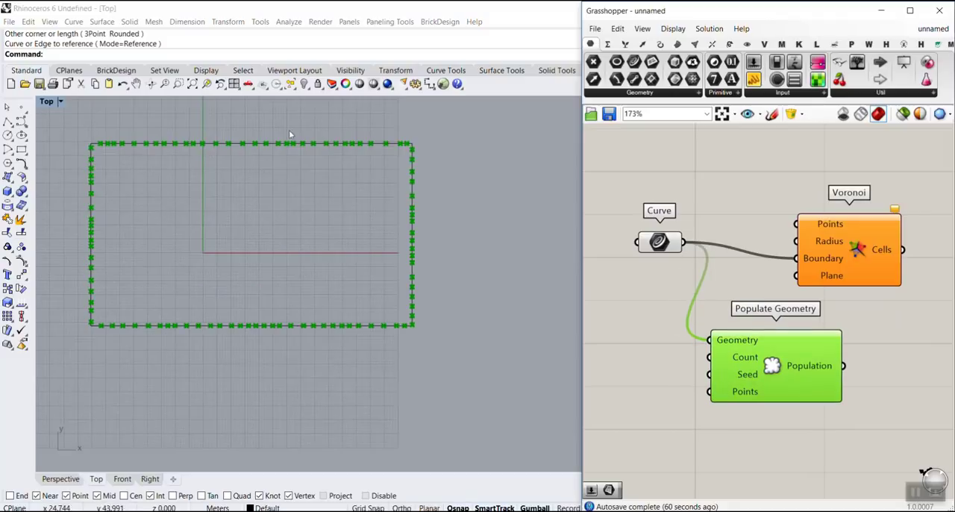
Step: Connect Population to the Voronoi's Points input and insert a Surface parameter between the Curve parameter and Populate Geometry's Geometry input
left_click_drag(842, 365, 797, 223)
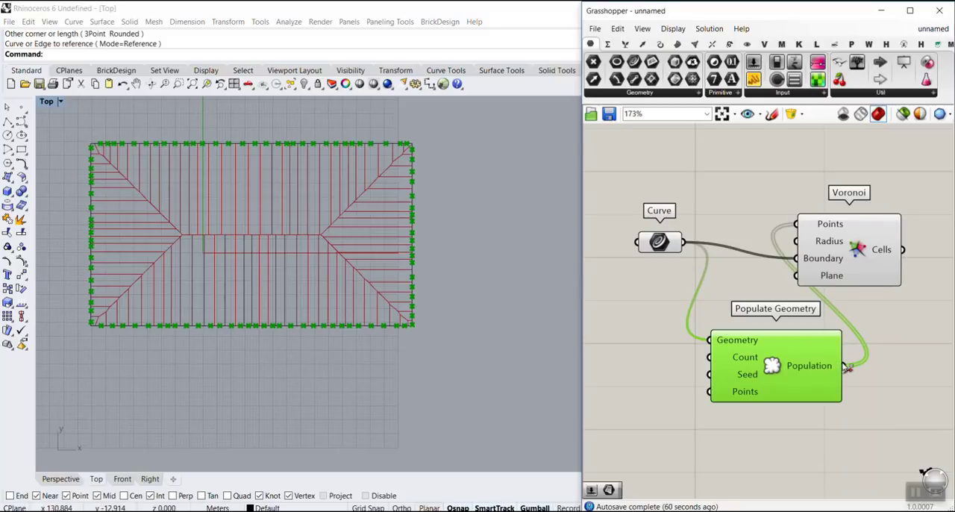
left_click_drag(681, 246, 709, 340, "ctrl")
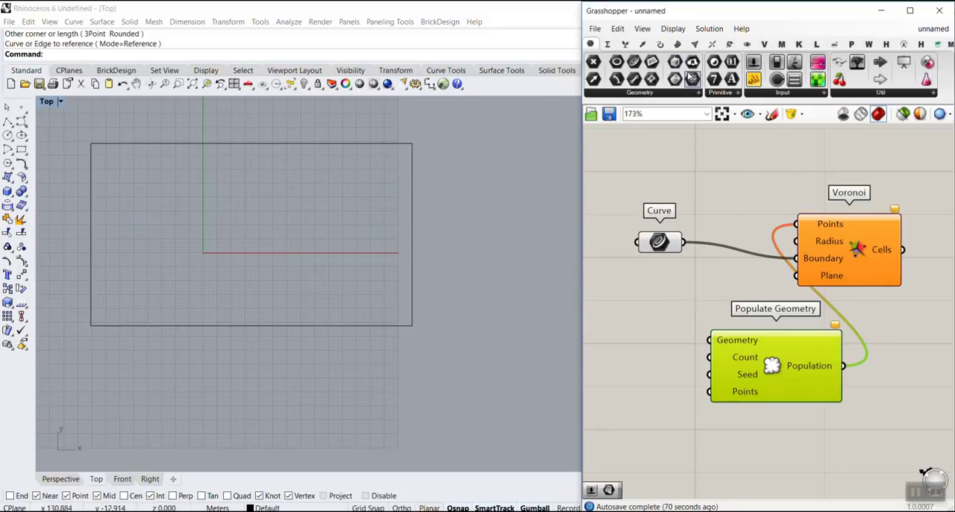
left_click_drag(579, 102, 541, 102)
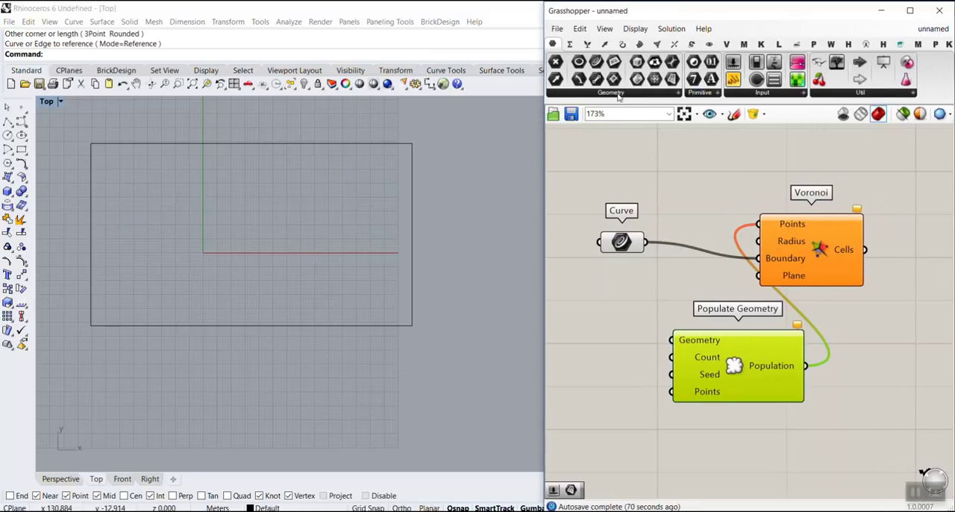
left_click_drag(674, 80, 671, 284)
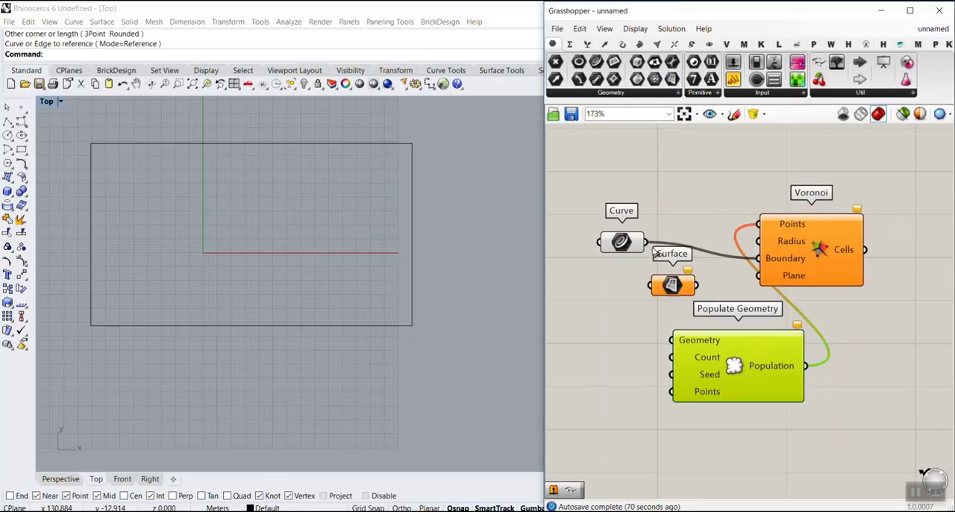
left_click_drag(646, 241, 675, 341)
left_click(665, 288)
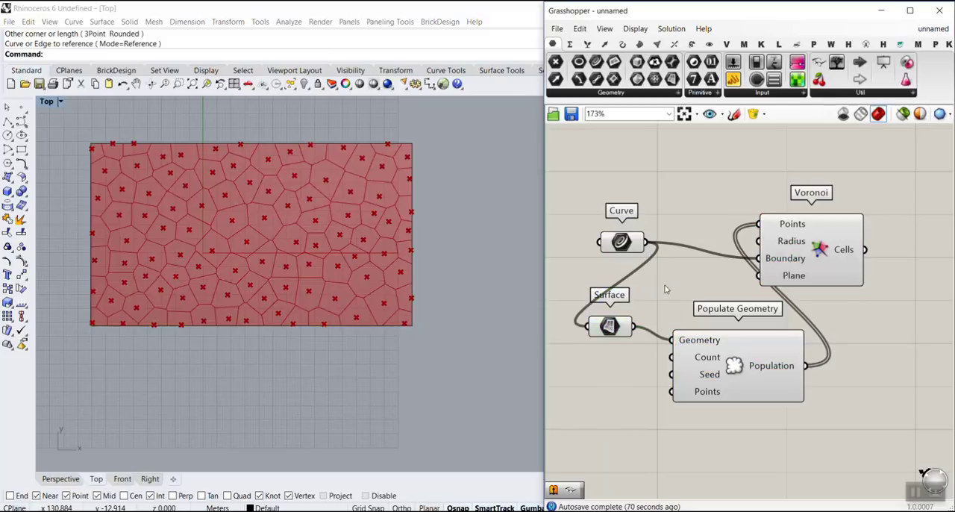
Step: Spread out the Voronoi, Surface and Populate Geometry components on the canvas to make room for more inputs
right_click_drag(831, 277, 761, 247)
scroll(761, 247, "down", 2)
left_click_drag(742, 227, 869, 218)
left_click_drag(729, 361, 583, 278)
left_click_drag(707, 317, 803, 316)
left_click(715, 254)
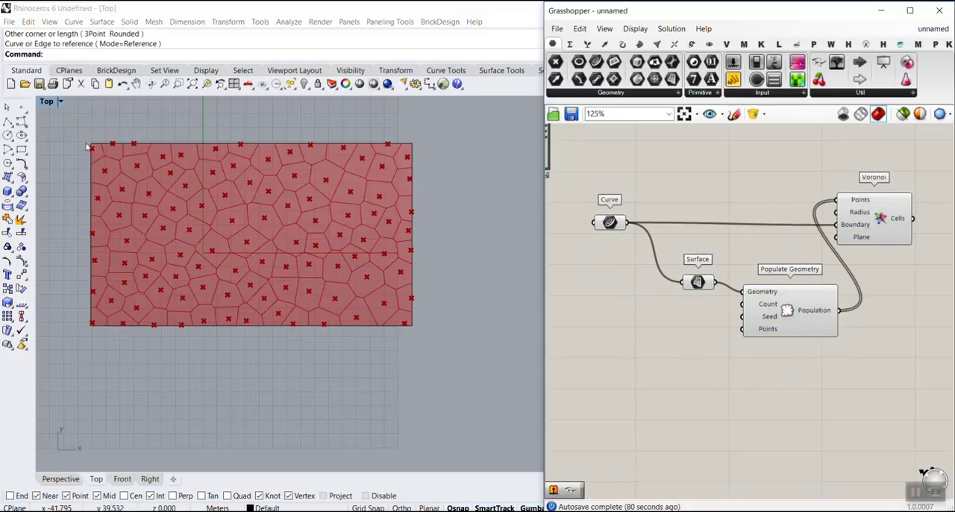
Step: Feed a number slider set to 200 into Populate Geometry's Count input and turn off that component's preview
scroll(656, 313, "up", 2)
double_click(657, 314)
type("200")
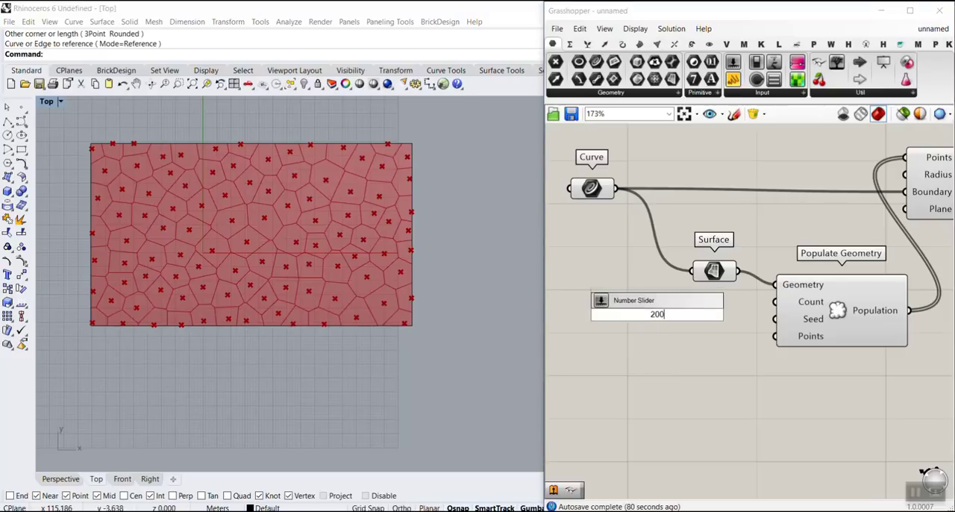
key("Return")
left_click_drag(744, 314, 776, 301)
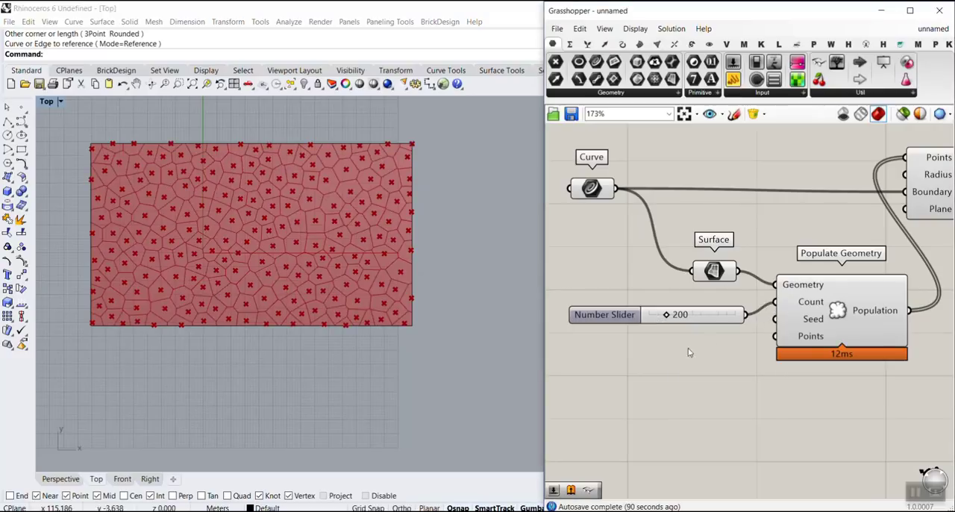
right_click(836, 302)
left_click(847, 323)
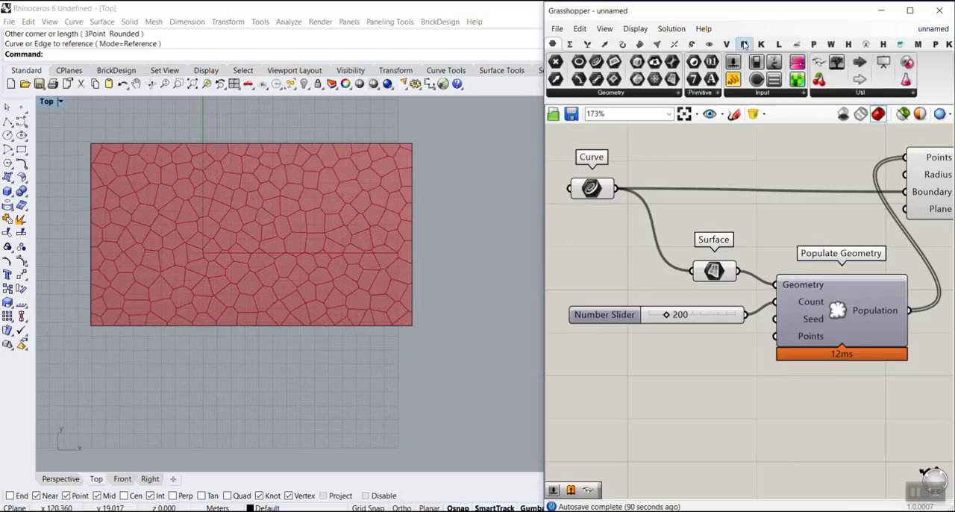
Step: Add a Point parameter below the slider and set six points in it, winding across the rectangle from above its upper-left corner to beyond its right edge
left_click_drag(555, 61, 627, 381)
right_click(627, 381)
left_click(664, 422)
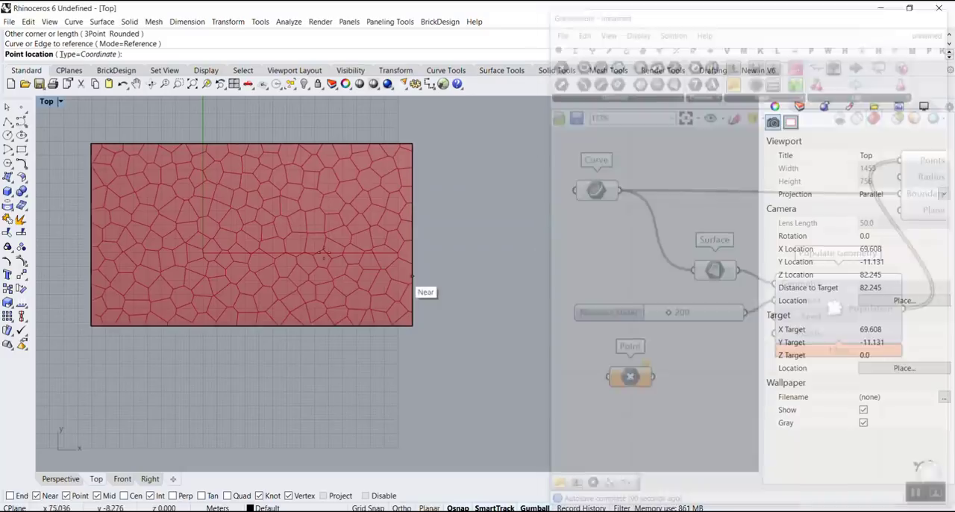
left_click(123, 235)
left_click(221, 274)
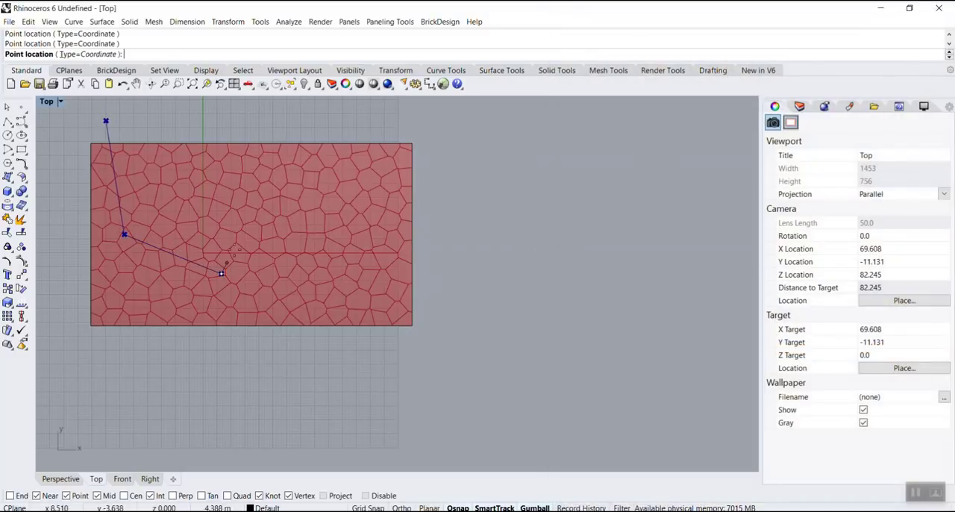
left_click(301, 199)
left_click(378, 209)
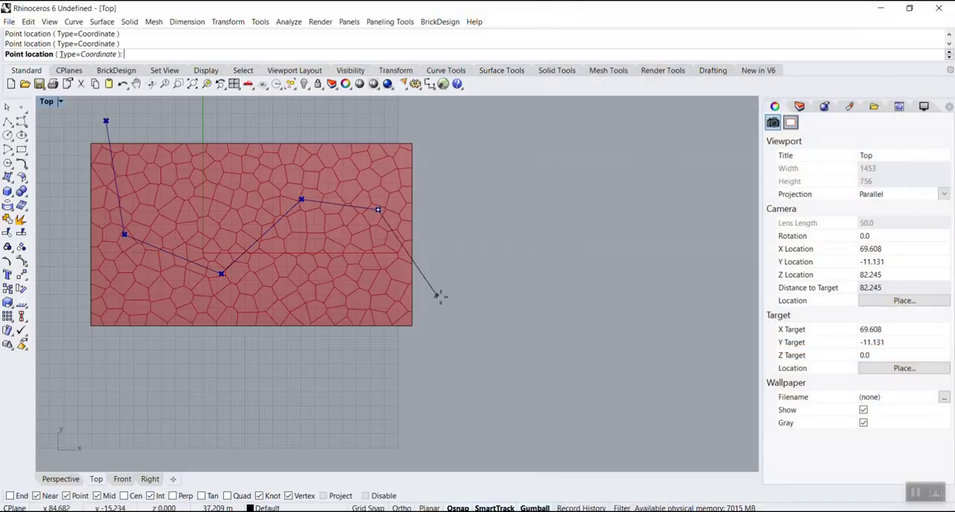
left_click(449, 306)
key("Return")
right_click_drag(746, 402, 740, 314)
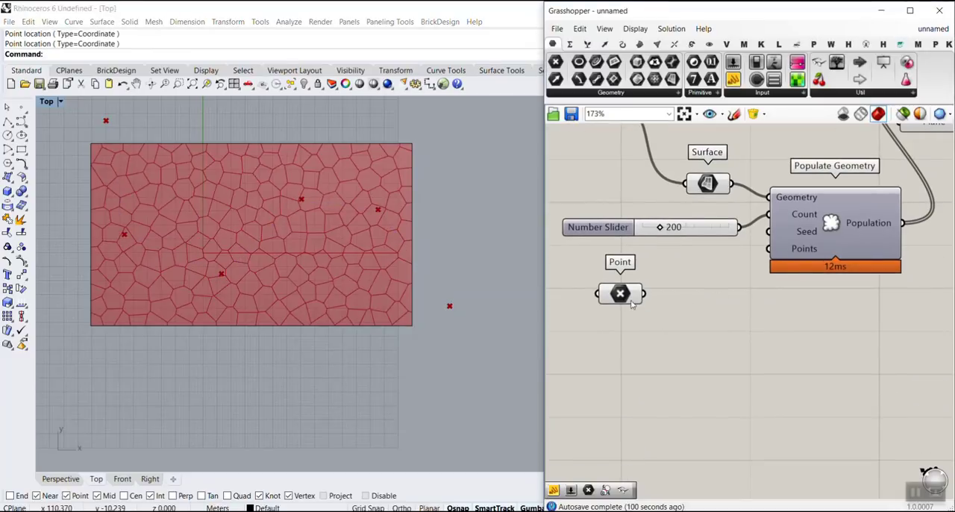
left_click_drag(611, 287, 626, 338)
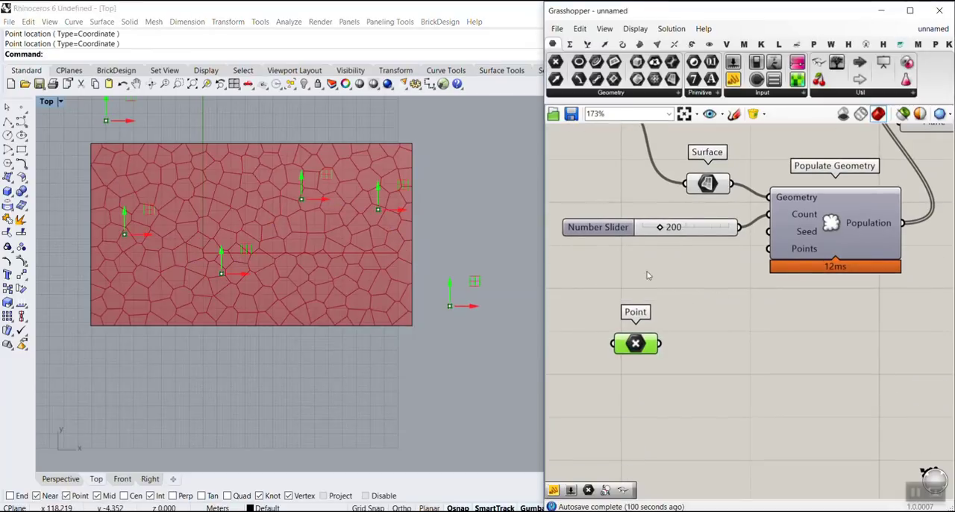
Step: Add a Nurbs Curve component and connect the Point parameter to its Vertices input, aligning the parameter with it
left_click(687, 297)
left_click(622, 44)
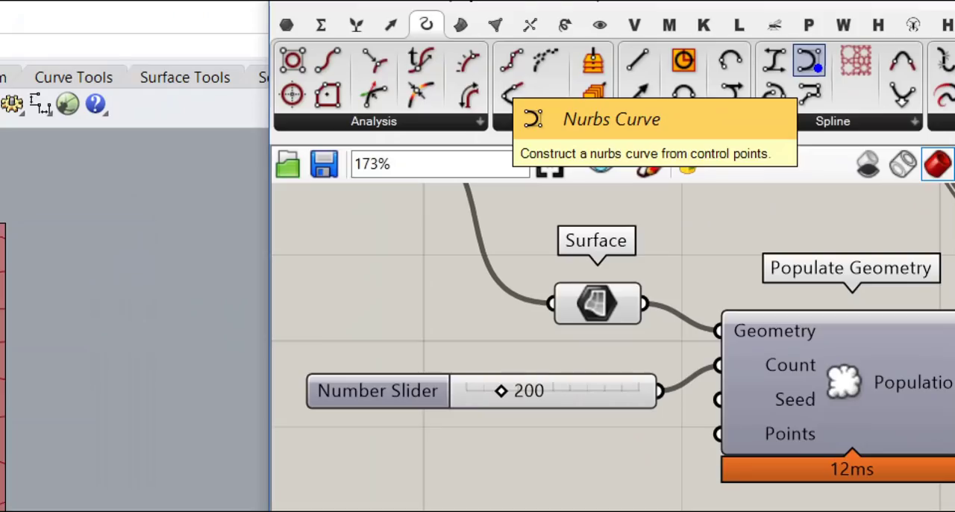
left_click(810, 63)
left_click(753, 353)
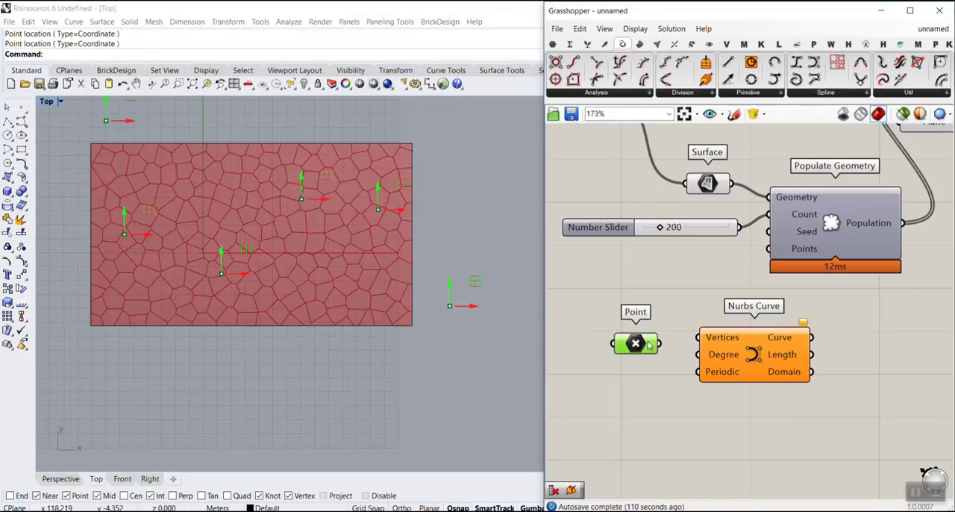
left_click_drag(649, 344, 702, 338)
left_click_drag(592, 345, 622, 333)
scroll(226, 238, "up", 4)
scroll(104, 181, "down", 6)
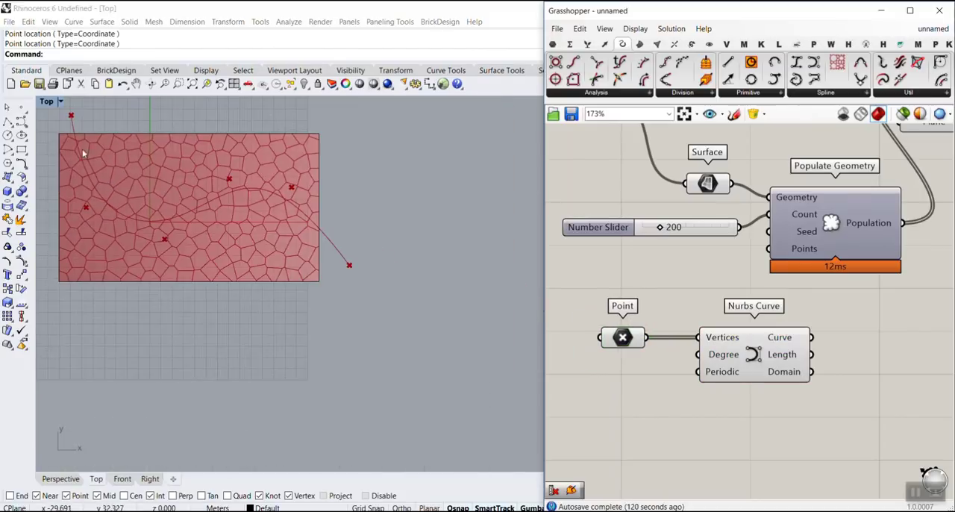
Step: Try an Interpolate component fed by the Point parameter in place of the Nurbs Curve
left_click(754, 357)
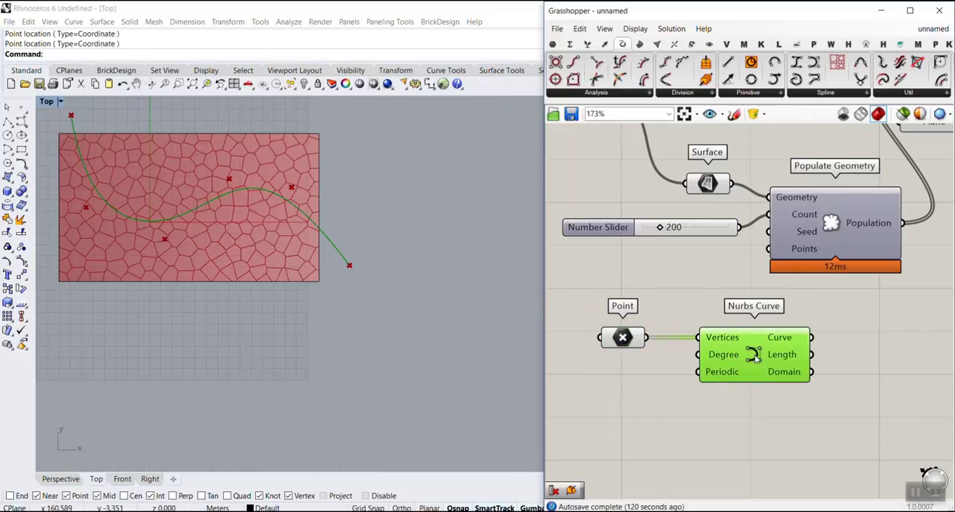
key("Delete")
left_click(797, 79)
left_click(723, 343)
mouse_move(647, 338)
left_mouse_down()
mouse_move(663, 318)
mouse_move(739, 343)
left_mouse_up()
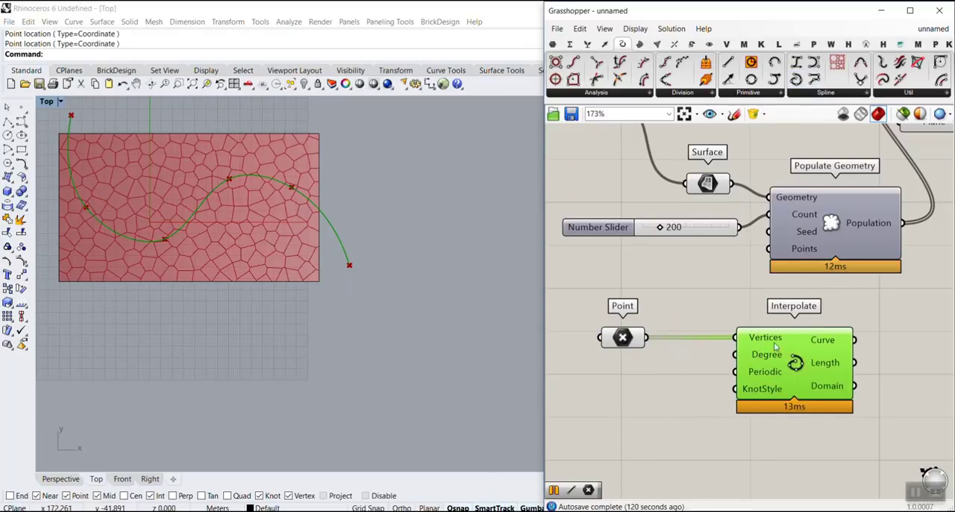
key("Delete")
Step: Rebuild the curve with a Nurbs Curve component placed slightly below the Point parameter and fed by it at Vertices
left_click(818, 62)
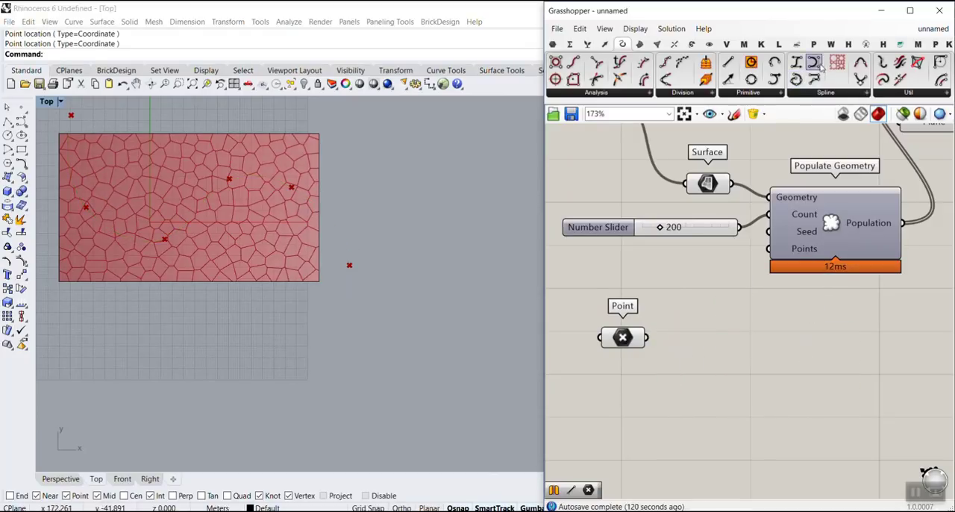
left_click(748, 410)
left_click_drag(646, 337, 702, 403)
left_click_drag(746, 424, 770, 381)
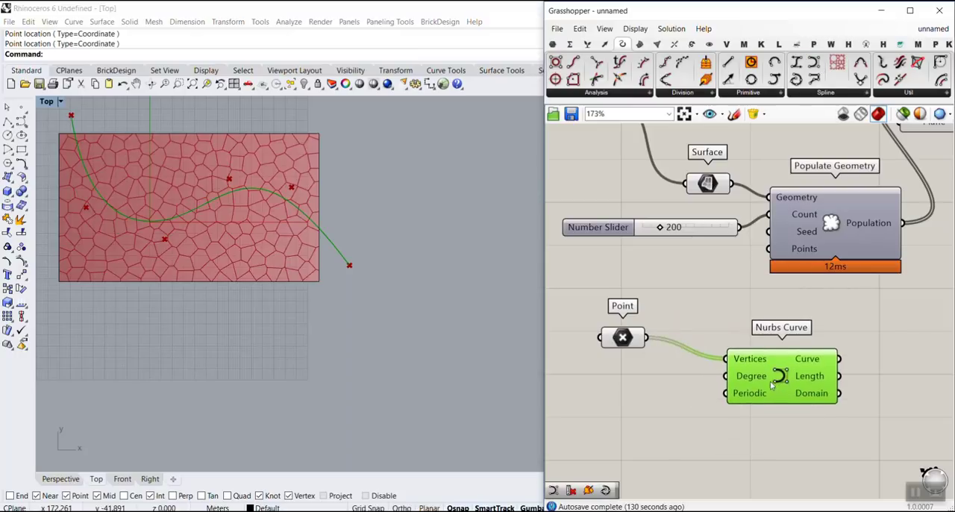
right_click_drag(615, 400, 711, 387)
right_click_drag(99, 185, 132, 199)
scroll(152, 168, "up", 4)
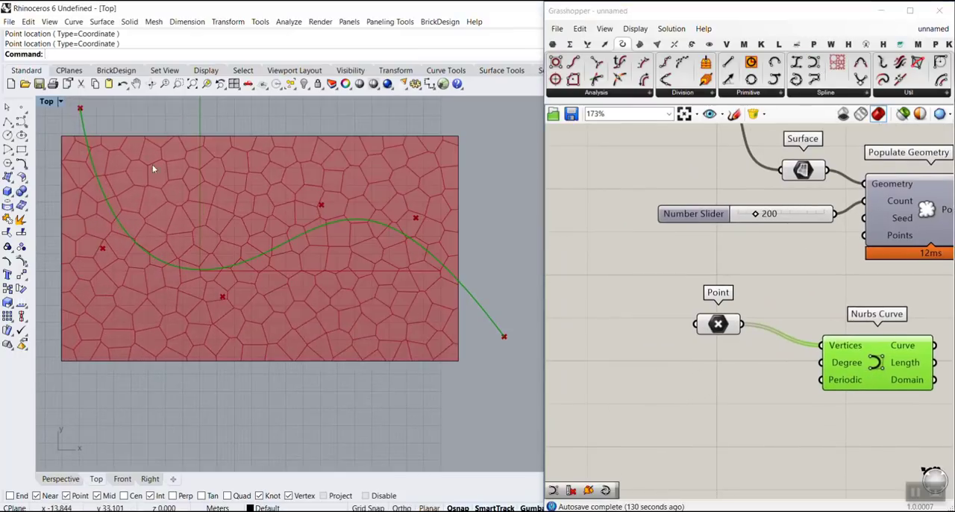
Step: Add an Offset Curve component and connect the Nurbs Curve's Curve output to its Curve input
right_click_drag(767, 345, 682, 333)
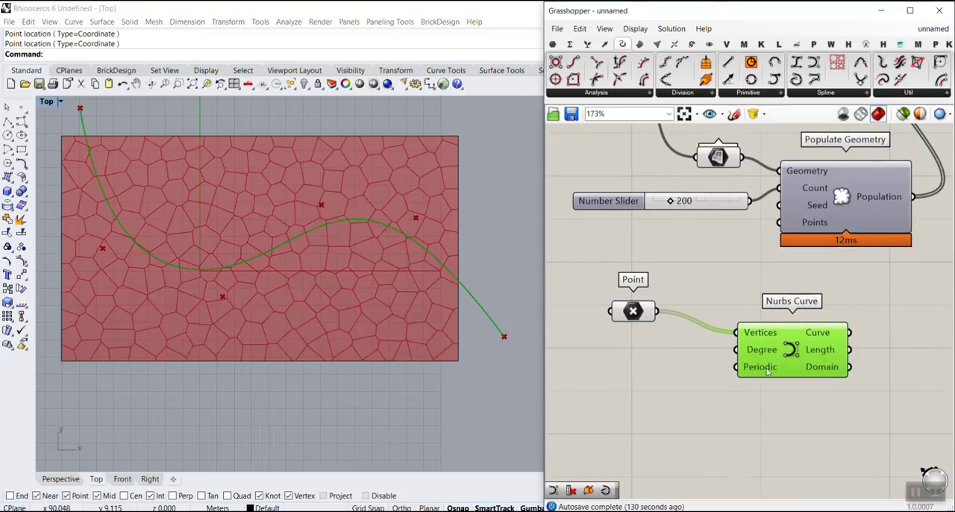
right_click_drag(766, 371, 685, 369)
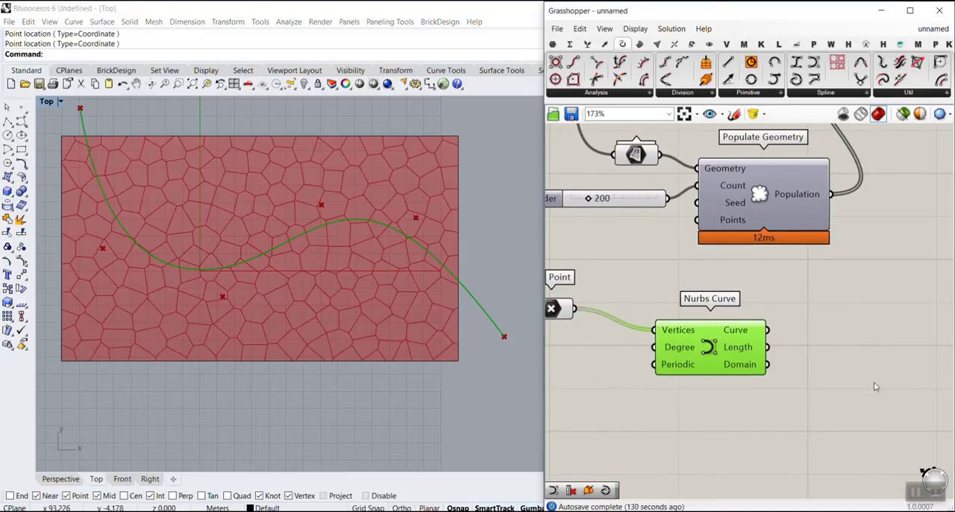
double_click(851, 362)
type("of")
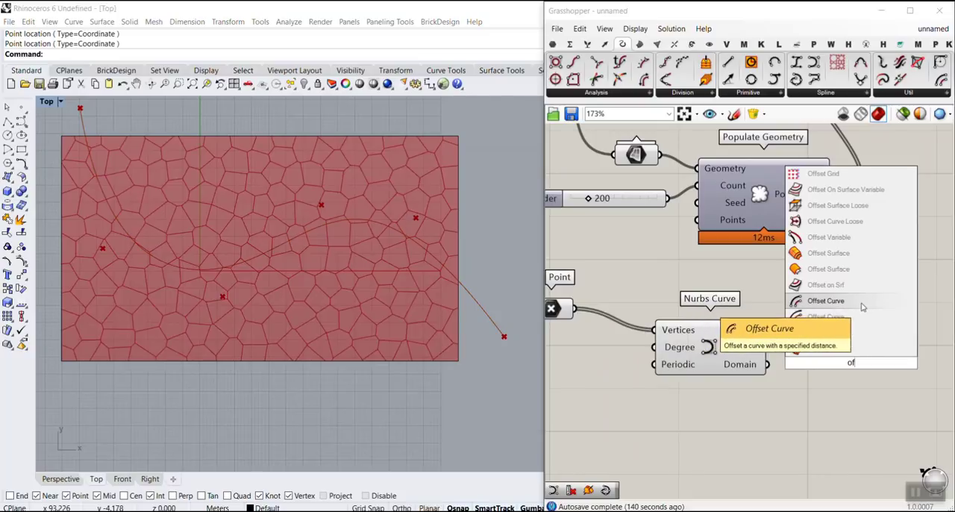
left_click(829, 301)
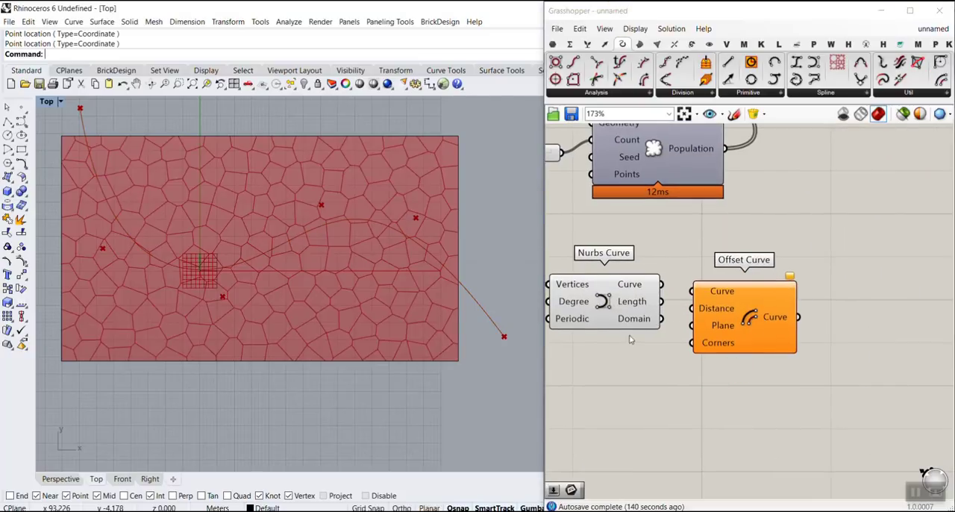
scroll(632, 337, "up", 2)
left_click_drag(675, 266, 718, 275)
right_click_drag(729, 335, 678, 256)
left_click_drag(678, 256, 758, 305)
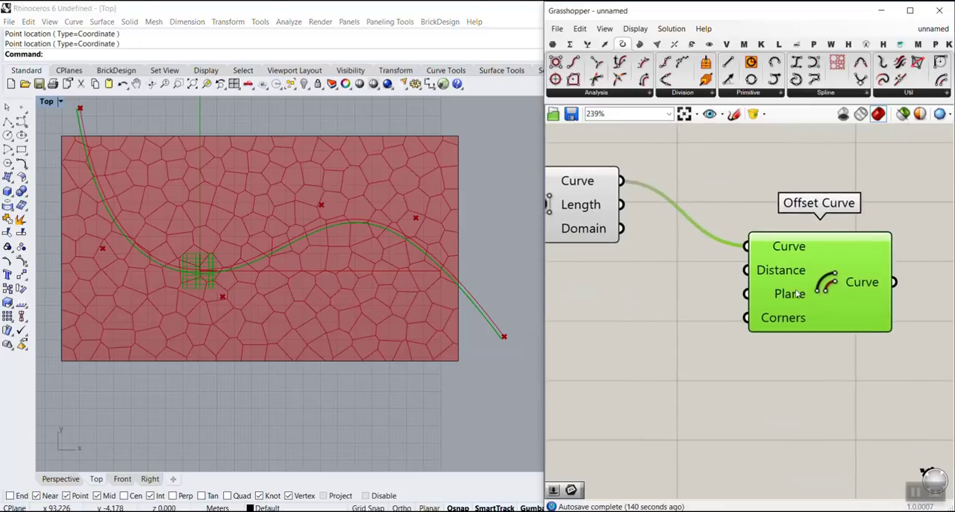
Step: Create a number slider starting at 8.56, connect it to Offset Curve's Distance input and set it to 9.02
right_click_drag(778, 273, 882, 312)
double_click(703, 361)
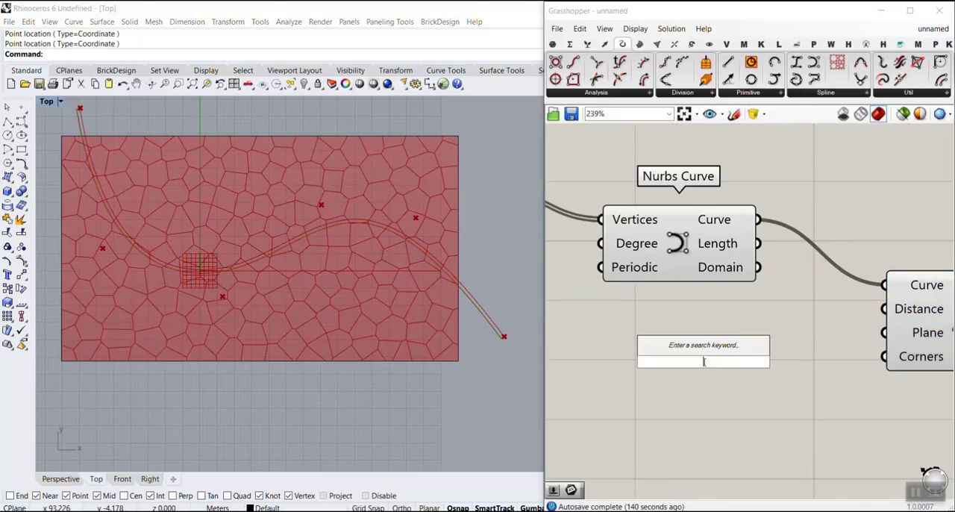
type("8.56..15.0")
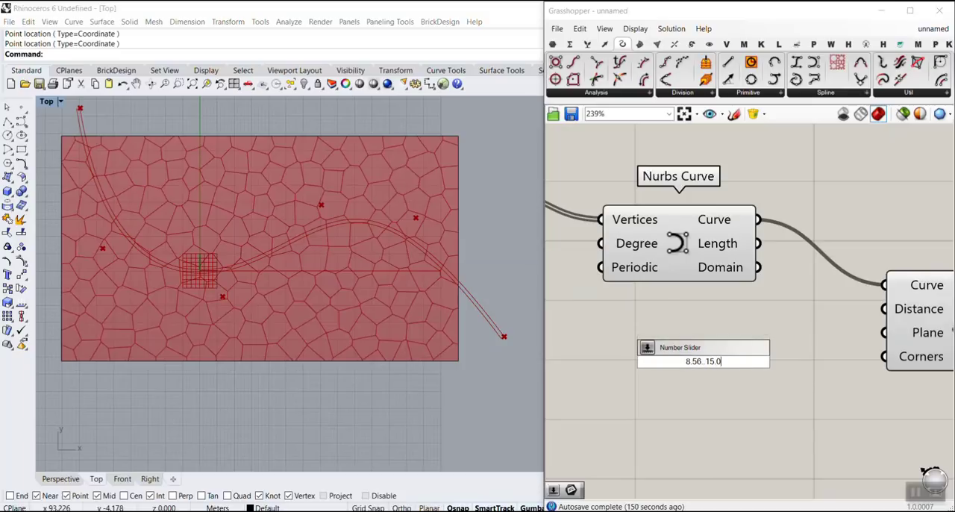
key("Return")
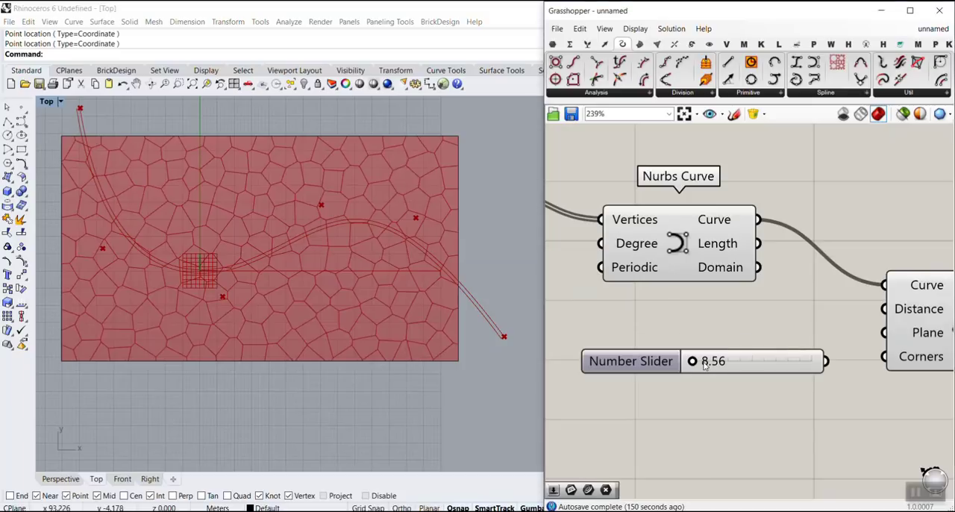
left_click_drag(825, 361, 885, 308)
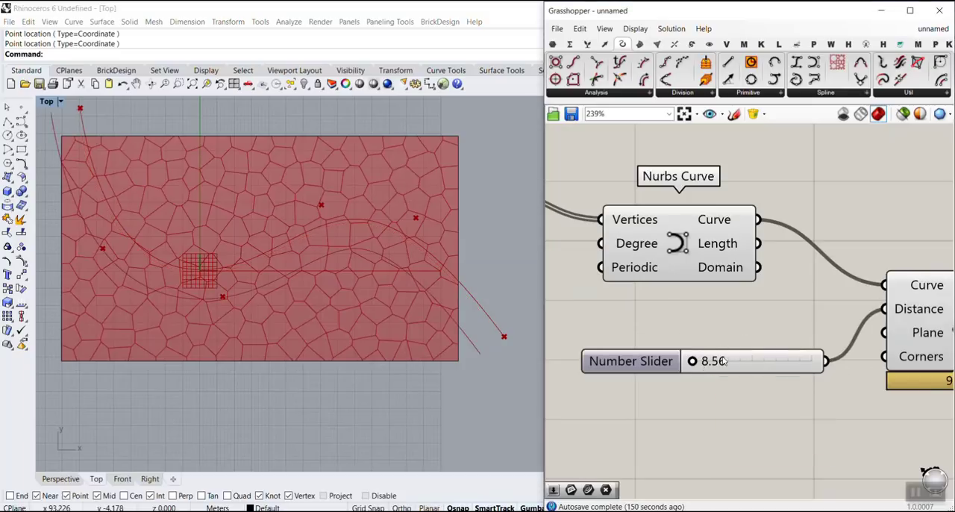
mouse_move(693, 361)
left_mouse_down()
mouse_move(726, 361)
mouse_move(700, 361)
left_mouse_up()
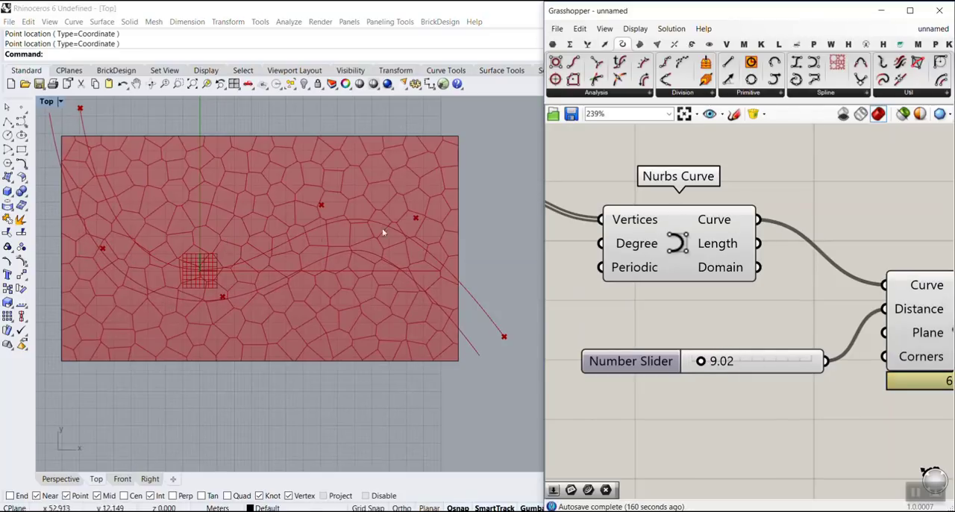
Step: Move the distance slider closer to Offset Curve and add a Number parameter below it, fed by the slider
right_click_drag(748, 316, 689, 261)
scroll(688, 263, "down", 2)
left_click_drag(700, 298, 669, 272)
scroll(679, 294, "up", 2)
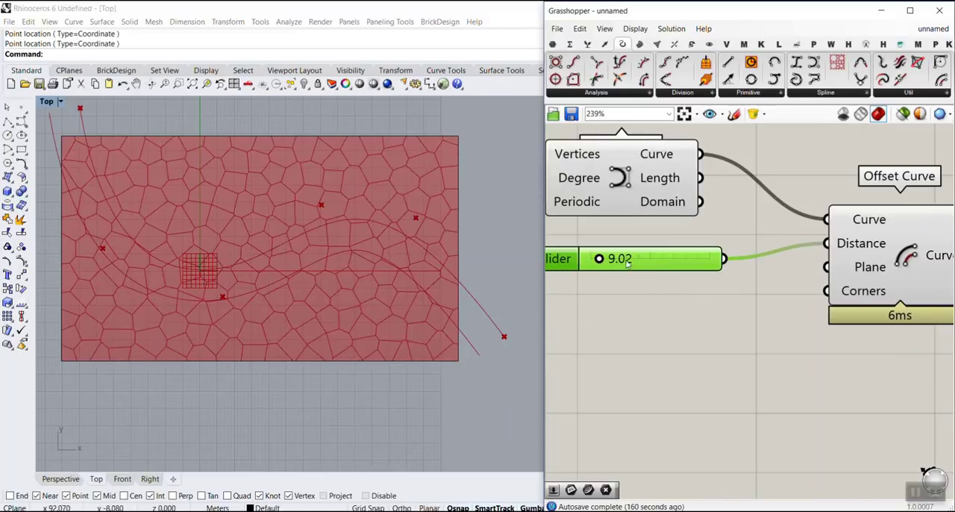
left_click(553, 44)
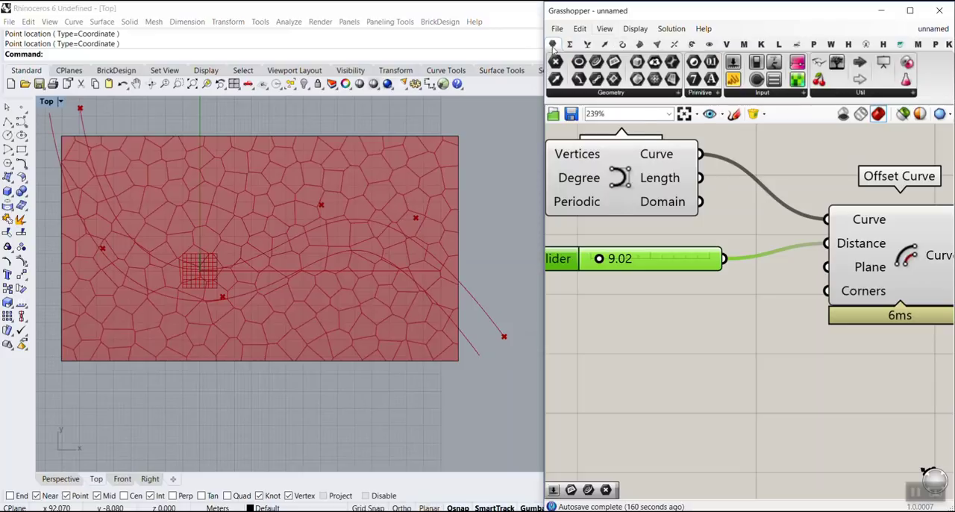
left_click_drag(712, 65, 757, 302)
right_click_drag(763, 300, 675, 301)
left_click(656, 325)
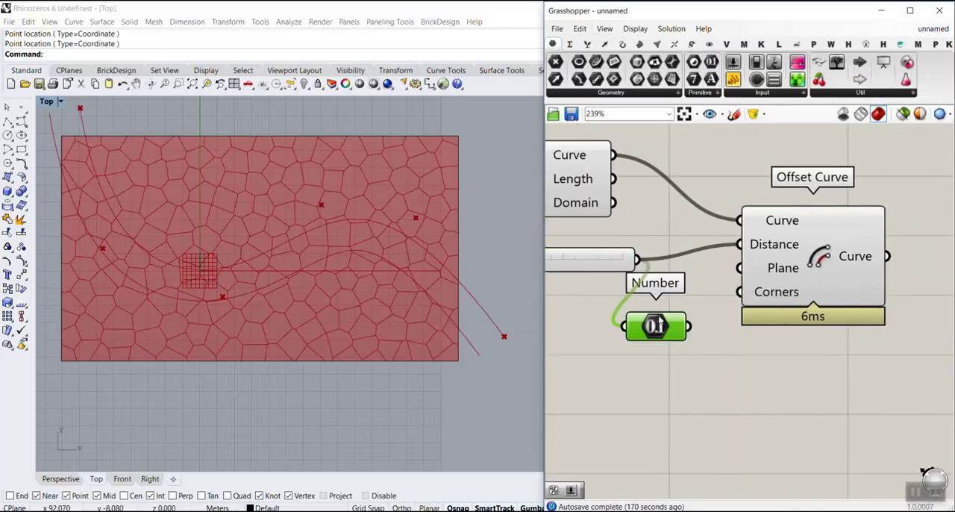
Step: Give the Number parameter an expression that negates the distance and connect it to Offset Curve's Distance input alongside the slider
right_click(660, 326)
mouse_move(726, 407)
left_click(844, 420)
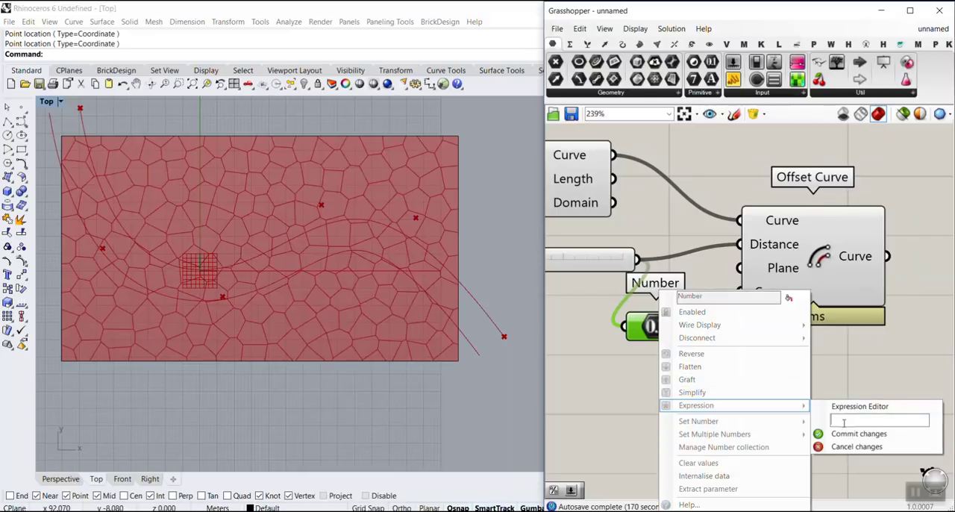
left_click(847, 434)
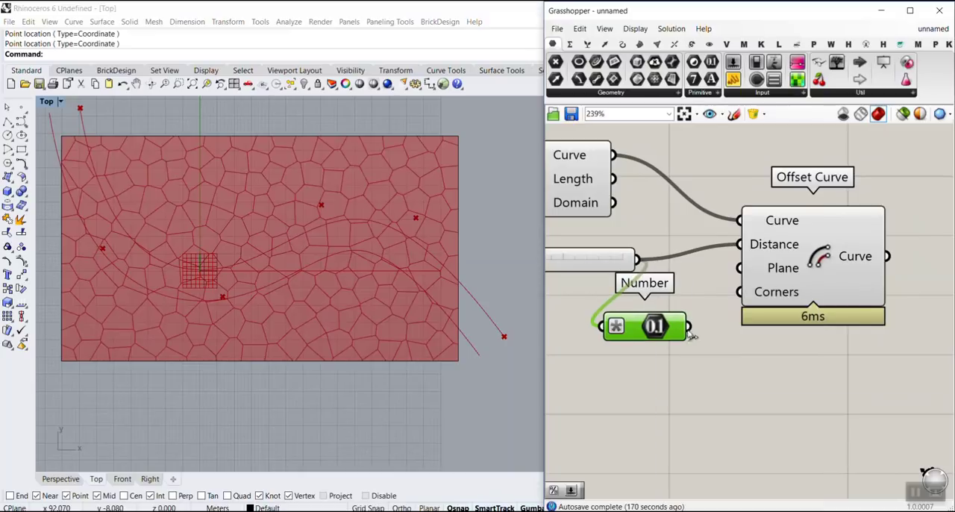
left_click_drag(688, 326, 743, 245)
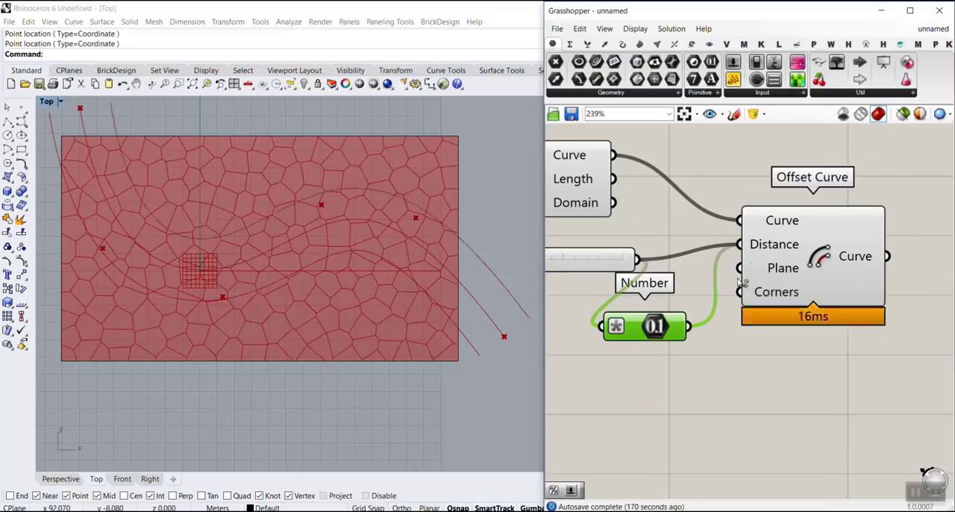
Step: Set the offset distance slider to 9.12 and move the Offset Curve component slightly lower
left_click(810, 261)
right_click_drag(628, 283, 813, 309)
scroll(707, 277, "up", 2)
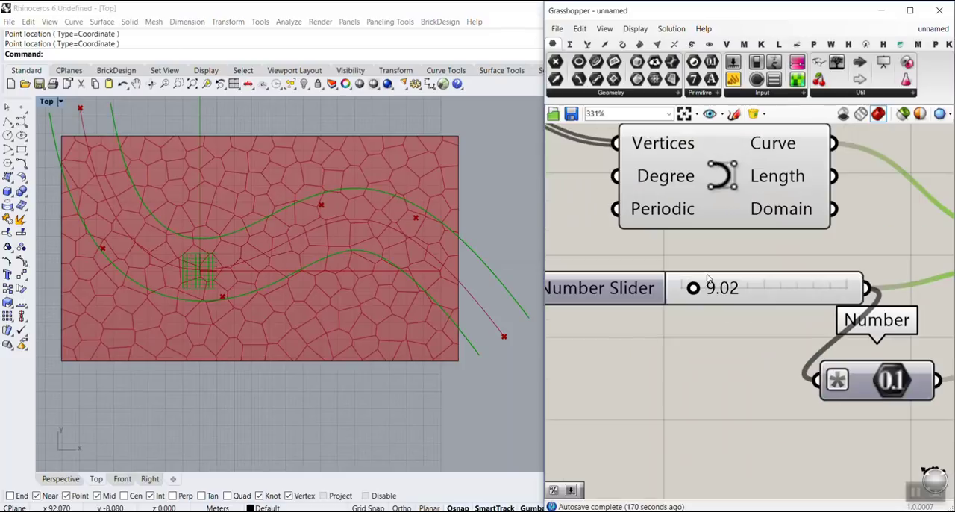
mouse_move(695, 290)
left_mouse_down()
mouse_move(721, 289)
mouse_move(686, 289)
mouse_move(720, 290)
mouse_move(696, 294)
left_mouse_up()
scroll(702, 299, "down", 4)
right_click_drag(844, 287, 663, 261)
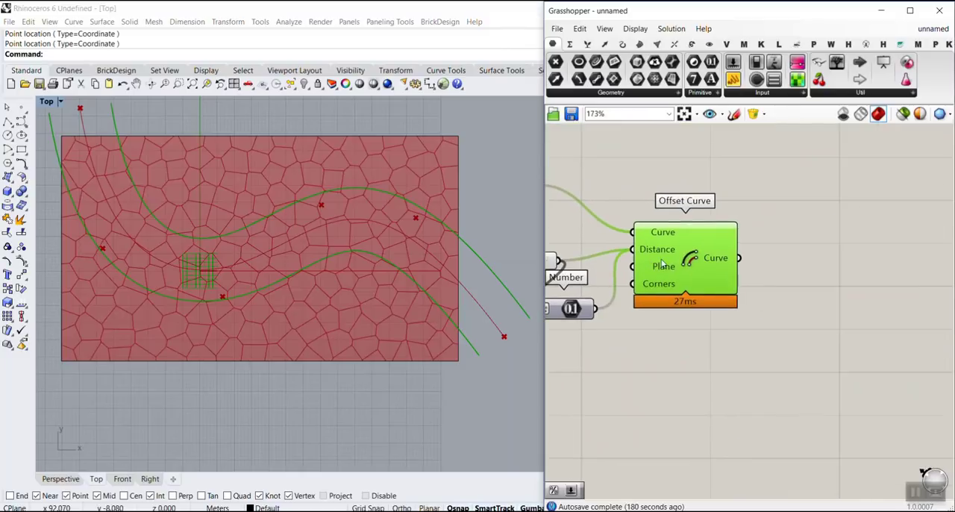
left_click_drag(702, 265, 701, 276)
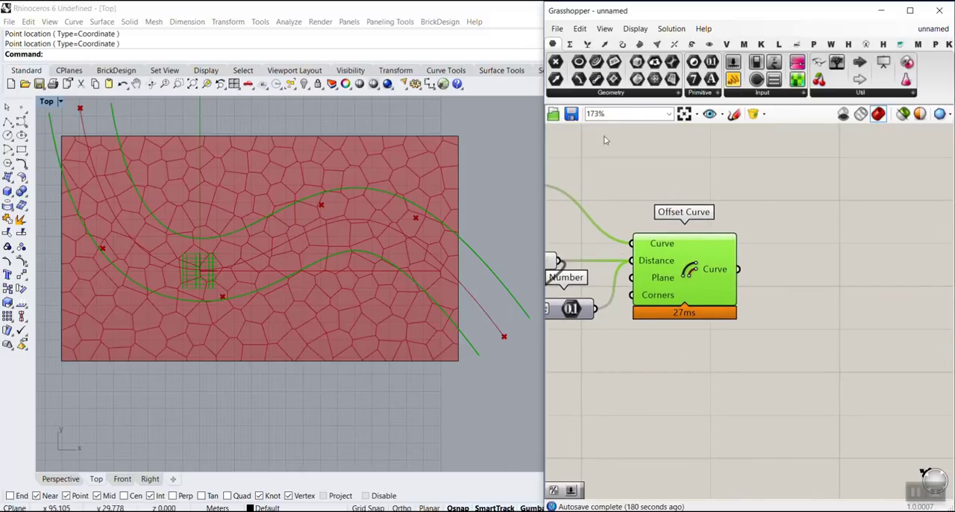
Step: Add a Loft component to the right of Offset Curve and connect Offset Curve's Curve output to Loft's Curves input
left_click(639, 45)
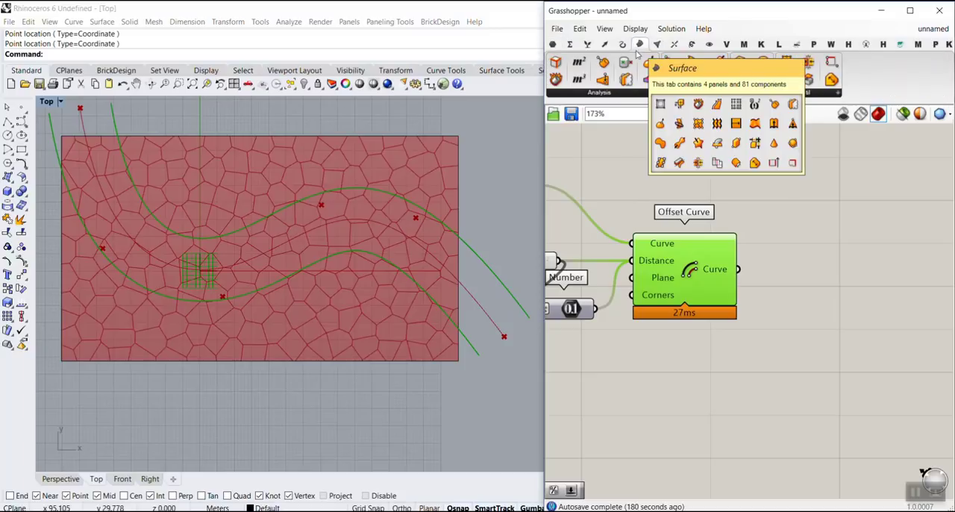
left_click_drag(696, 80, 785, 322)
scroll(595, 250, "up", 3)
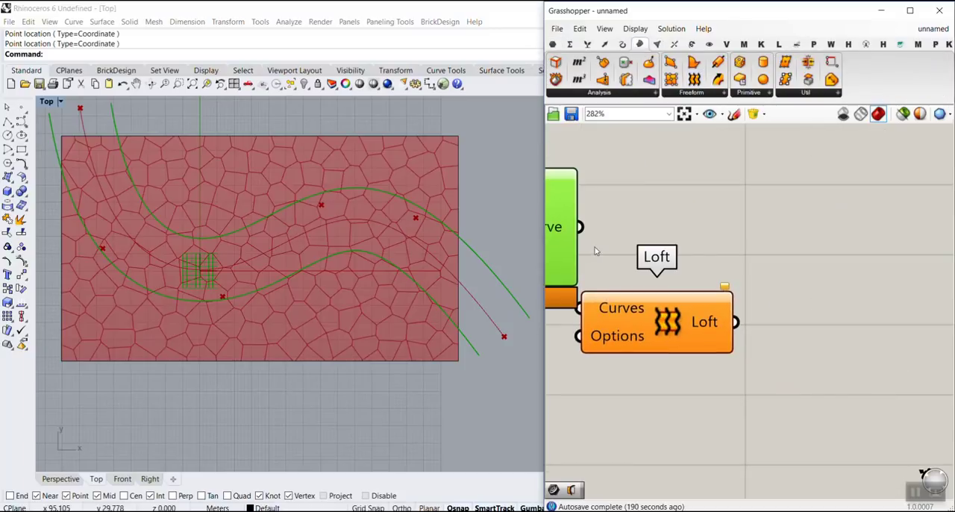
left_click_drag(610, 306, 689, 271)
left_click_drag(580, 227, 742, 270)
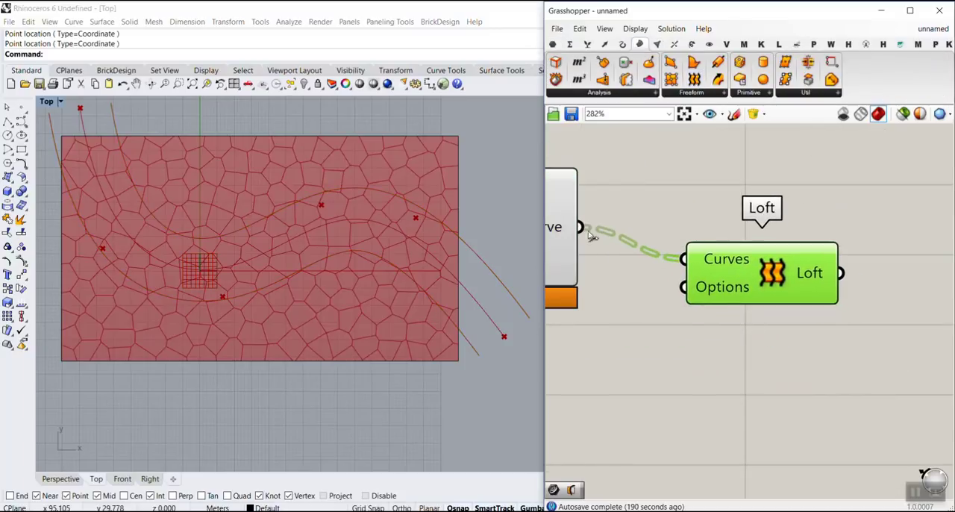
Step: Flatten Offset Curve's Curve output and nudge the Loft component slightly to the lower right
mouse_move(558, 236)
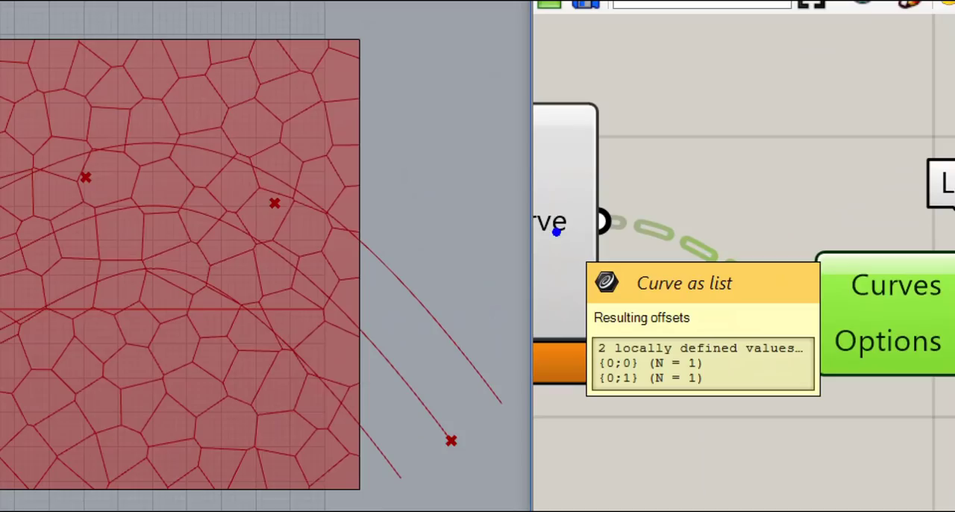
left_click_drag(581, 321, 580, 386)
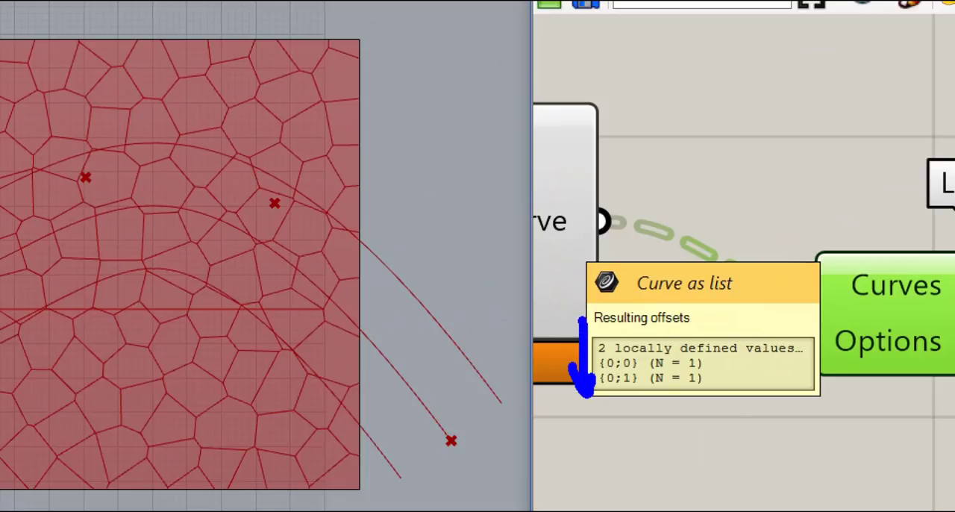
mouse_move(838, 218)
left_mouse_down()
mouse_move(847, 75)
mouse_move(903, 69)
left_mouse_up()
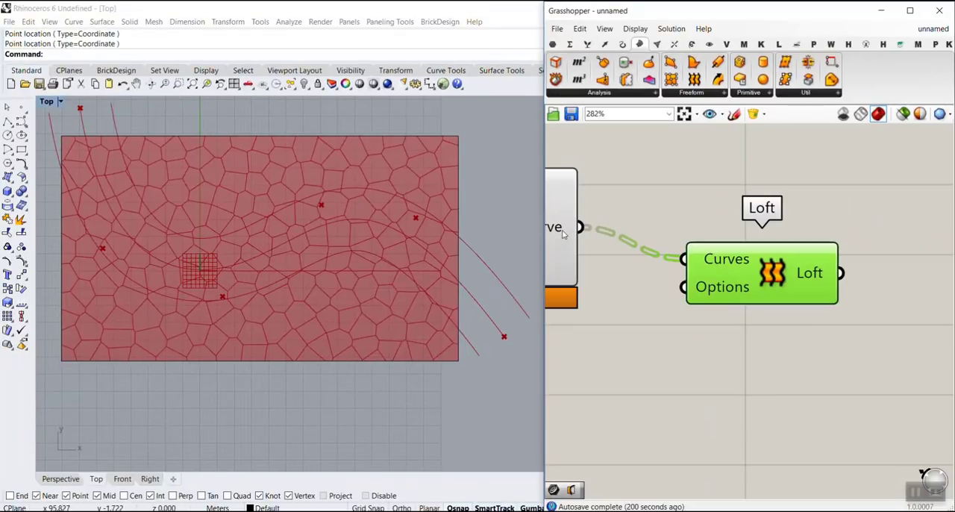
right_click(565, 234)
left_click(643, 284)
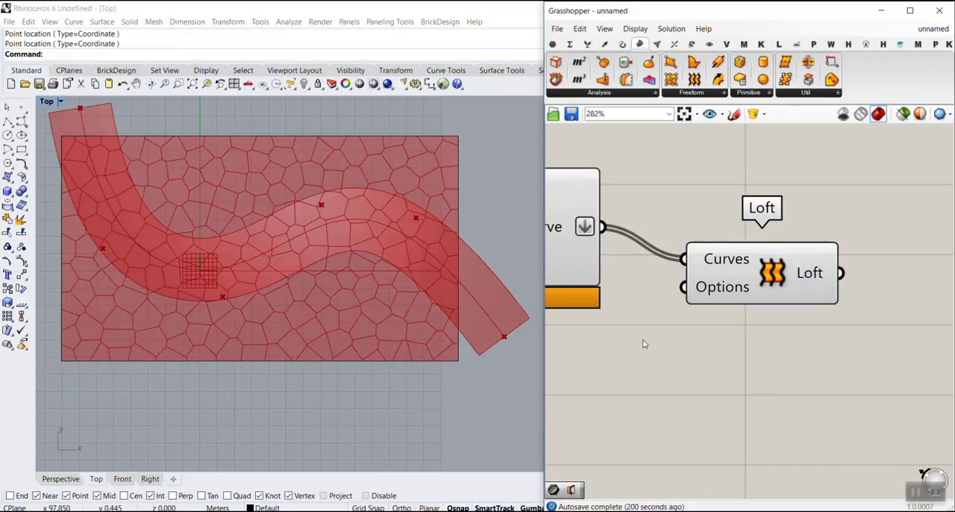
mouse_move(727, 272)
left_mouse_down()
mouse_move(763, 276)
mouse_move(739, 282)
left_mouse_up()
scroll(169, 245, "down", 6)
scroll(152, 229, "up", 4)
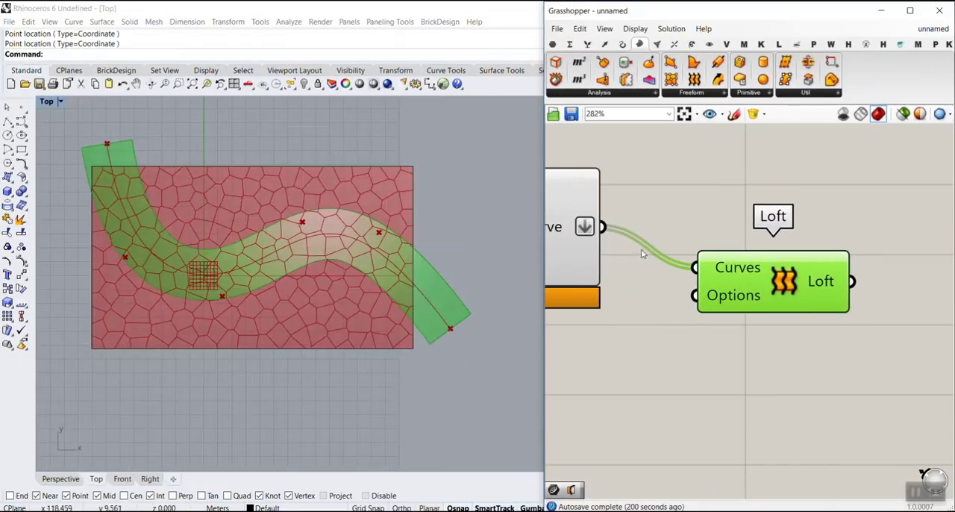
Step: Reshape the band through the Point parameter, shifting the first point slightly left and the second point slightly down
scroll(642, 254, "down", 4)
right_click_drag(641, 253, 755, 280)
left_click(626, 205)
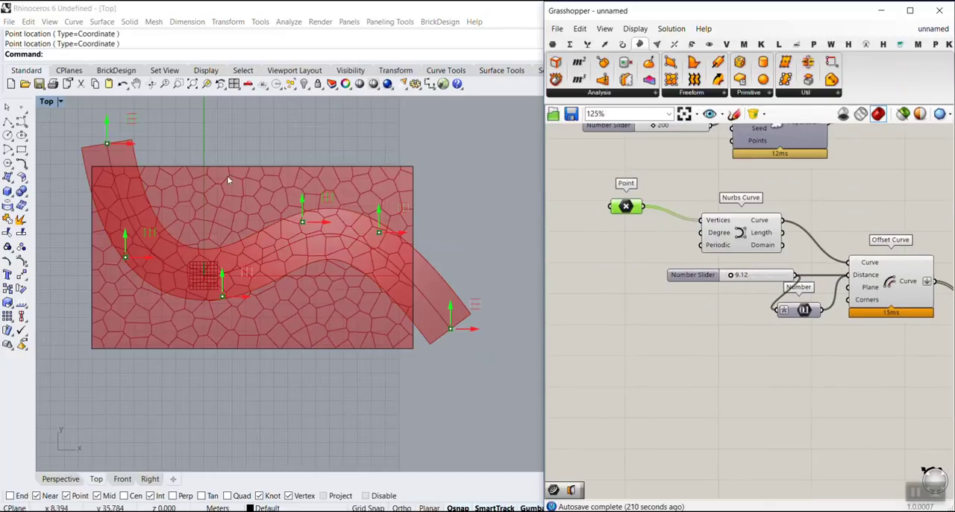
left_click_drag(132, 144, 118, 160)
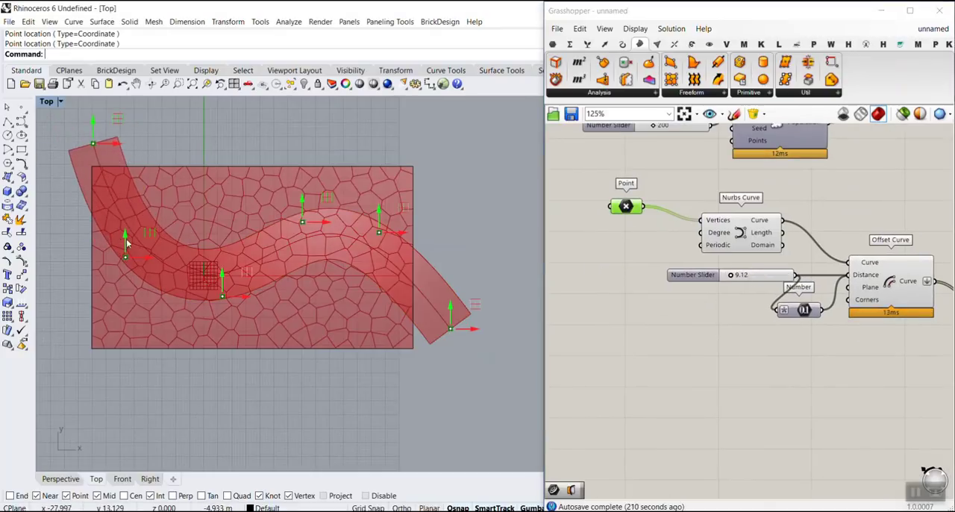
left_click_drag(126, 239, 126, 265)
Step: Move the Voronoi component further right on the canvas so it sits beyond Offset Curve
scroll(737, 252, "down", 4)
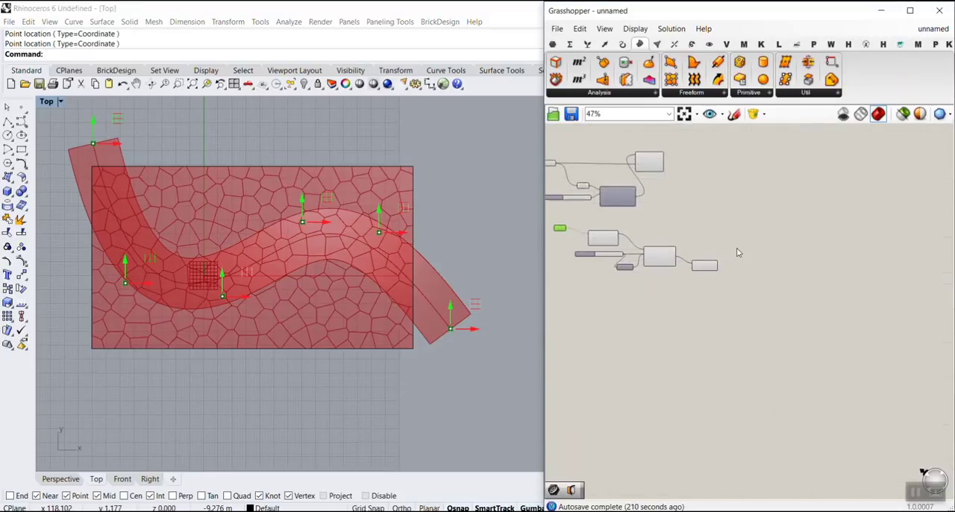
scroll(737, 252, "up", 3)
left_click(725, 254)
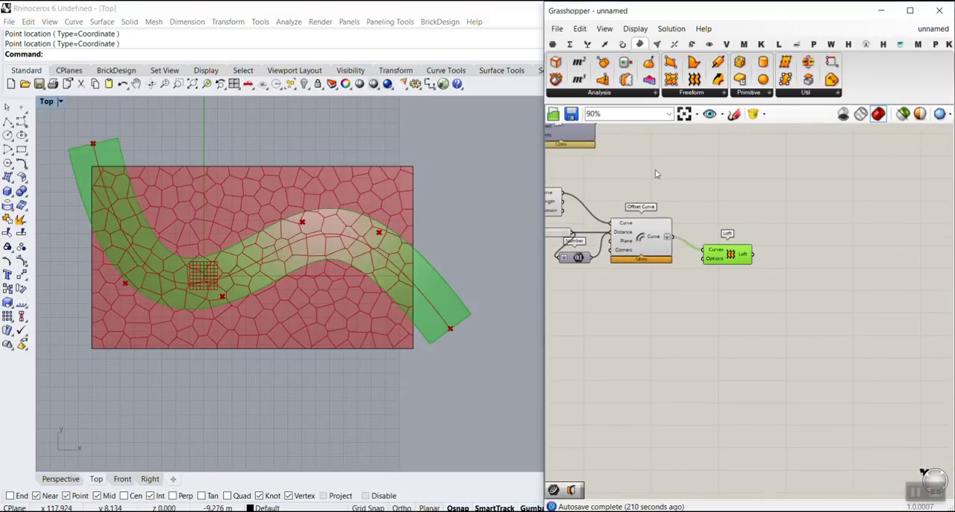
right_click_drag(655, 171, 734, 282)
left_click_drag(706, 185, 831, 184)
left_click(818, 294)
Step: Add a Populate Geometry component to the right of Loft and connect the Loft output to its Geometry input
scroll(812, 366, "up", 2)
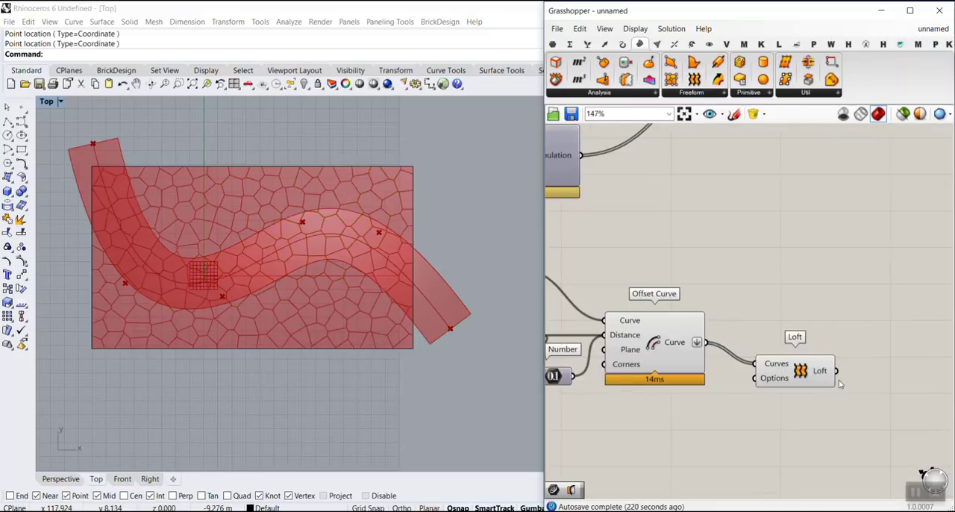
right_click_drag(839, 384, 808, 315)
double_click(807, 310)
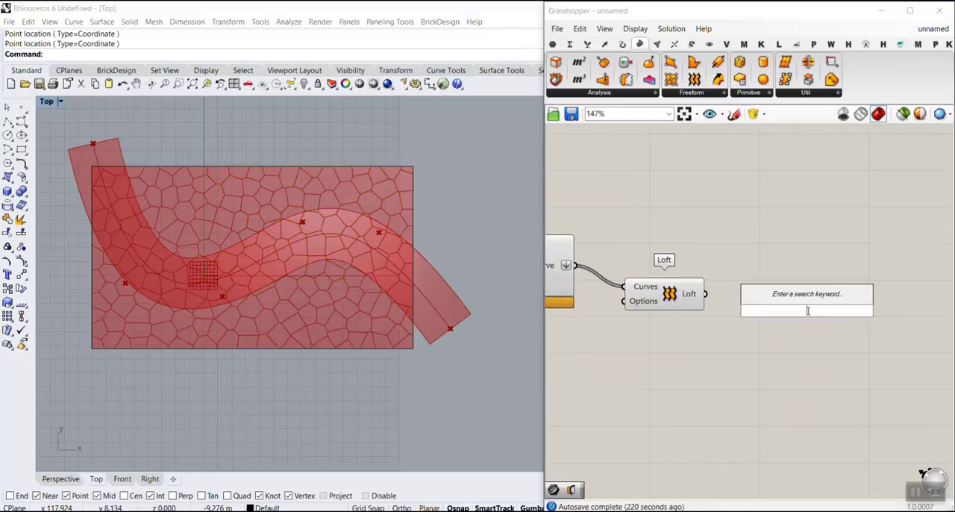
type("pop")
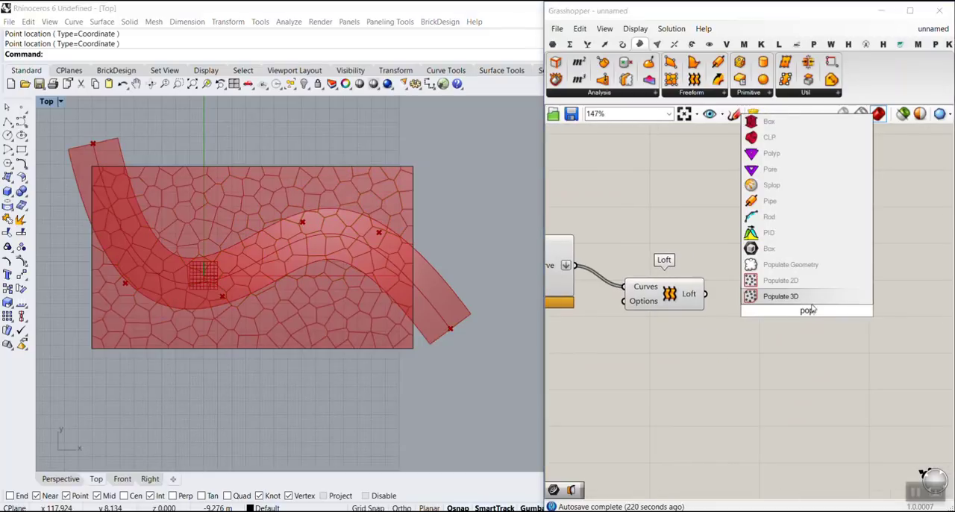
left_click(790, 264)
left_click_drag(705, 294, 756, 306)
left_click(803, 313)
Step: Create a number slider set to 300 and connect it to the new Populate Geometry's Count input
scroll(728, 338, "up", 1)
double_click(656, 332)
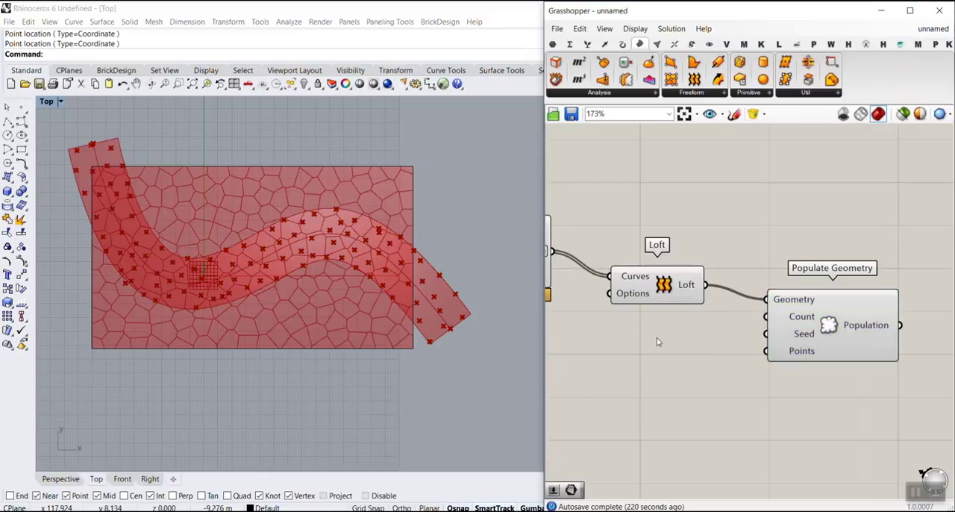
type("300")
key("Return")
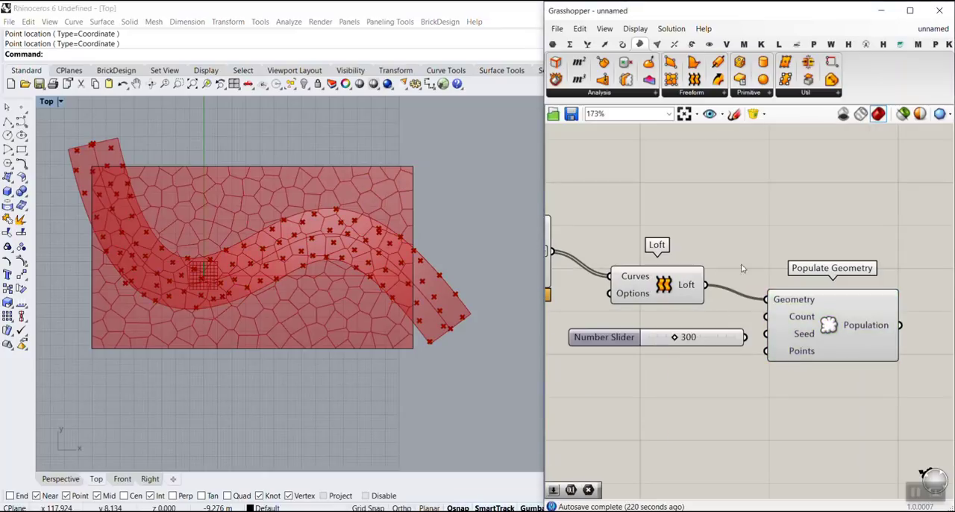
left_click_drag(753, 329, 766, 316)
scroll(778, 288, "down", 3)
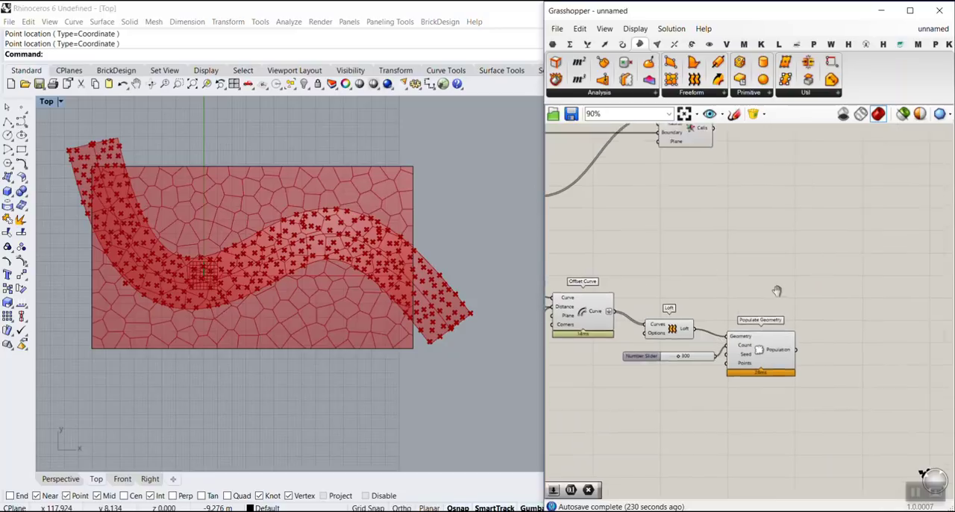
Step: Connect the band's Population output to Voronoi's Points input alongside the existing points, and flatten that input
left_click_drag(776, 410, 628, 168, "shift")
scroll(650, 179, "up", 5)
right_click_drag(586, 196, 629, 202)
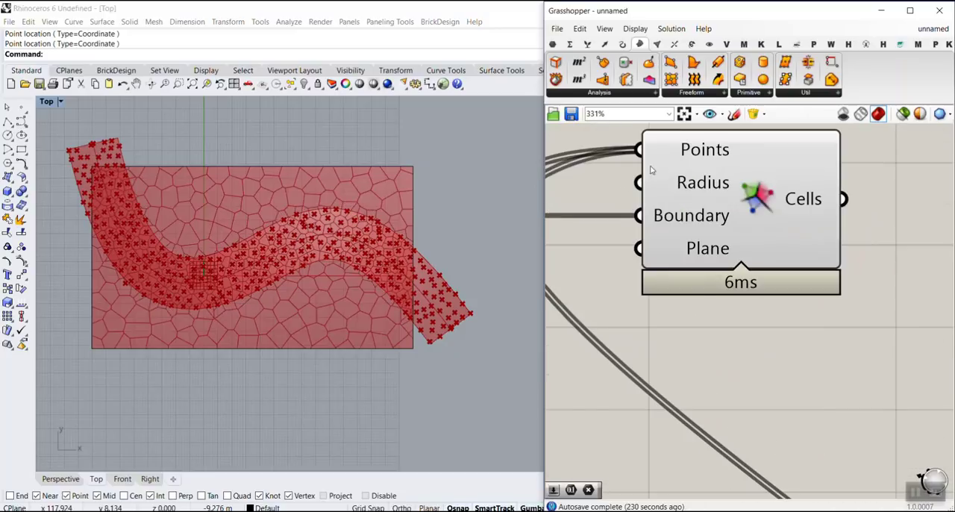
right_click(686, 173)
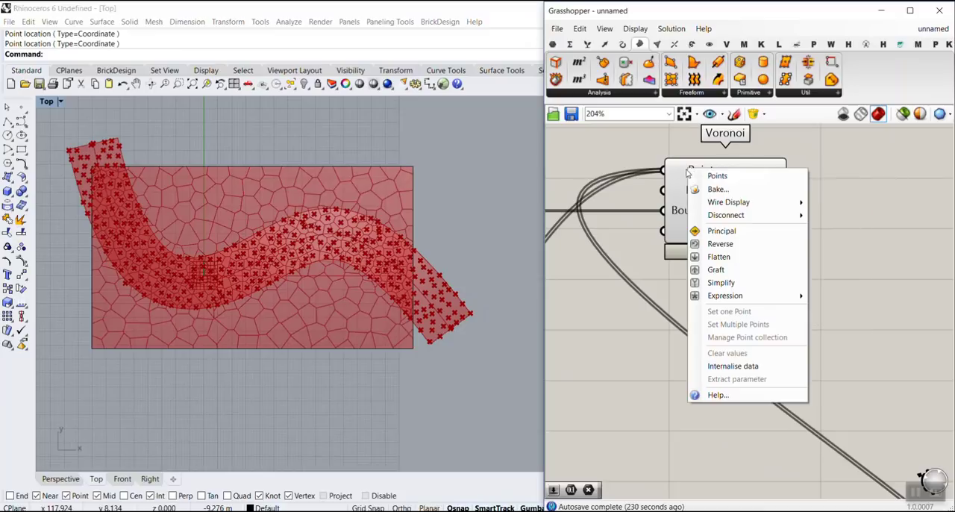
left_click(709, 261)
scroll(746, 224, "down", 8)
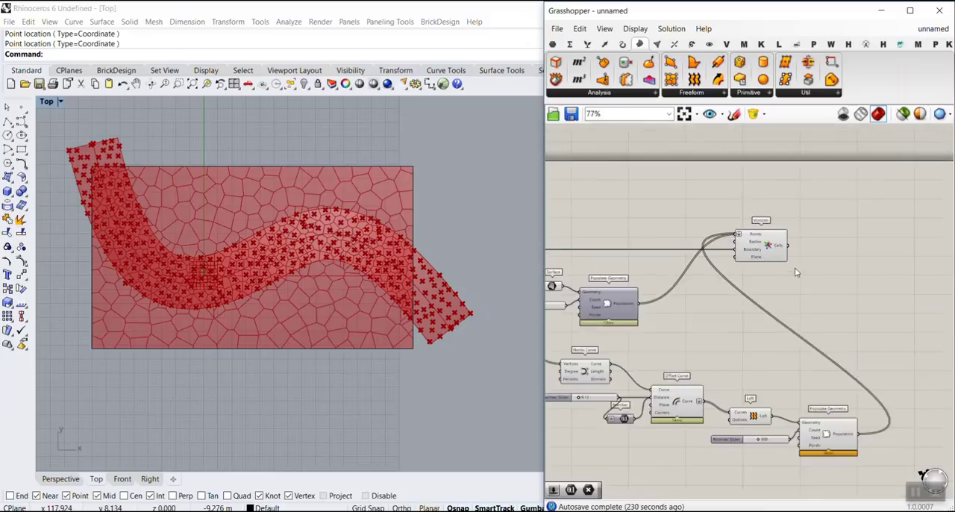
Step: Turn off the preview of both Populate Geometry components and the whole point, curve, offset and loft chain
left_click_drag(865, 407, 605, 277)
right_click(605, 277)
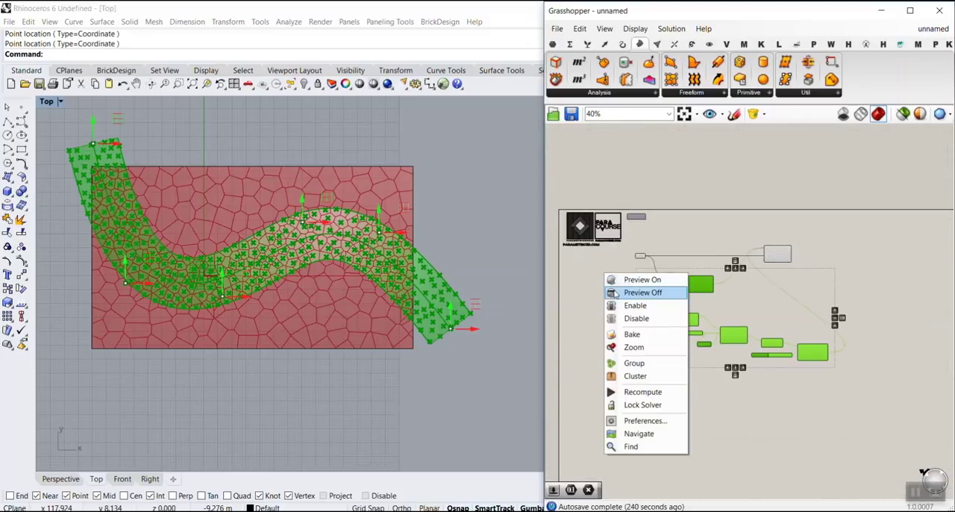
left_click(645, 292)
left_click(619, 324)
Step: Raise the Count slider of the band's Populate Geometry to 963
scroll(783, 345, "up", 8)
left_click_drag(789, 347, 859, 347)
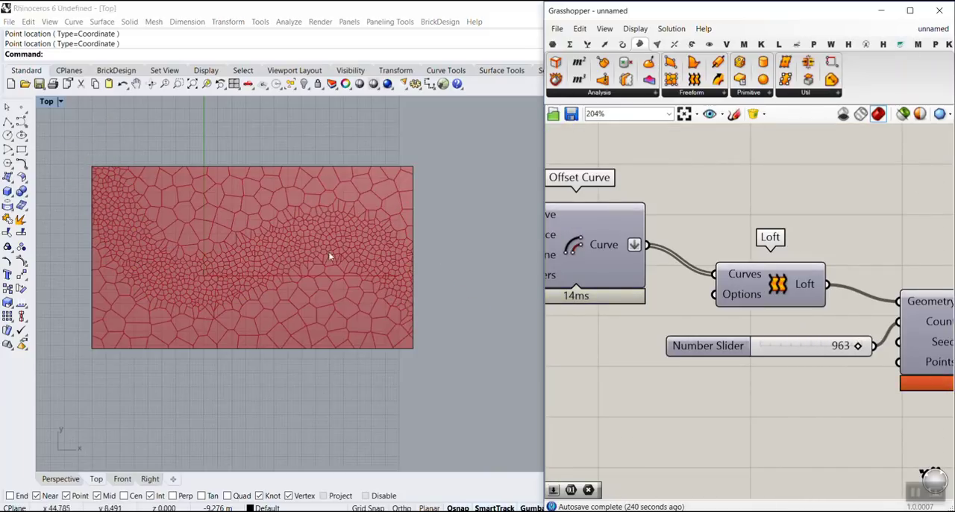
scroll(814, 253, "down", 8)
Step: Turn the Point parameter's preview back on
scroll(701, 240, "up", 5)
right_click(701, 240)
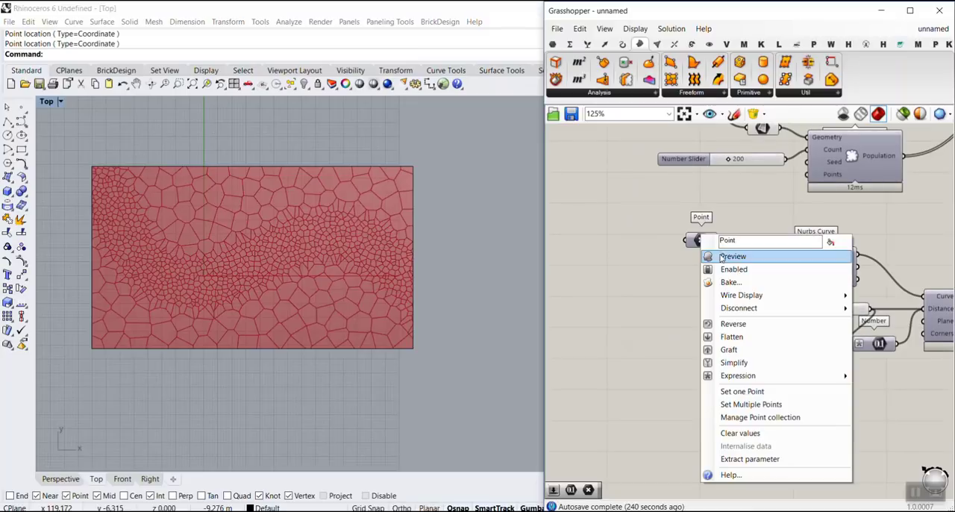
left_click(724, 255)
Step: Bend the dense band further by moving the second control point down and the third and fourth points up
left_click_drag(126, 261, 140, 278)
mouse_move(225, 278)
left_mouse_down()
mouse_move(243, 192)
mouse_move(247, 263)
left_mouse_up()
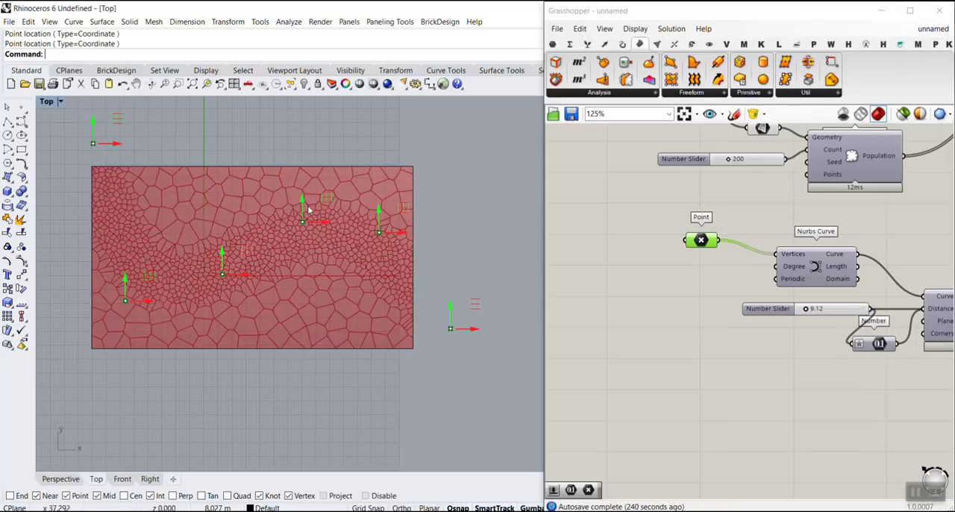
left_click_drag(302, 208, 343, 201)
Step: Move the Voronoi component further right and slightly lower, past the band's Populate Geometry component
scroll(870, 279, "down", 5)
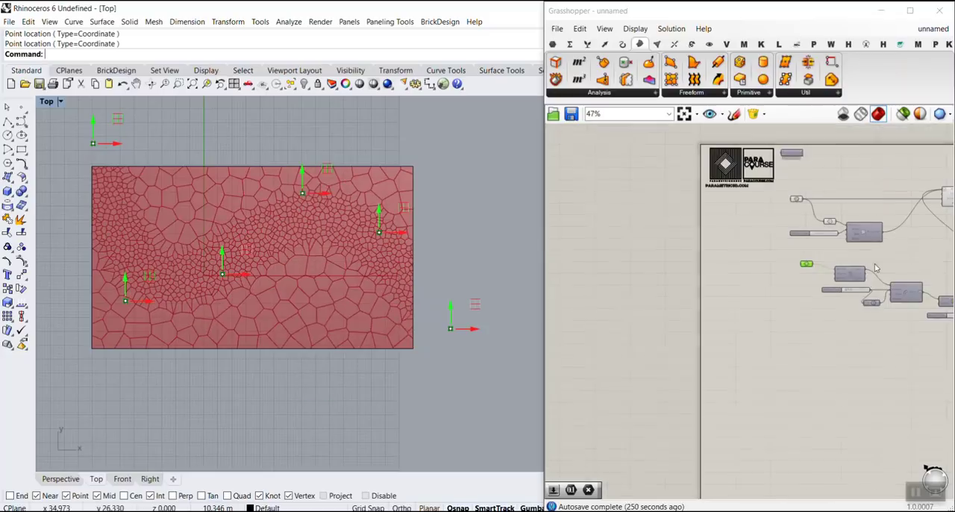
left_click(874, 266)
right_click_drag(831, 252, 674, 229)
scroll(675, 229, "down", 3)
scroll(792, 228, "up", 4)
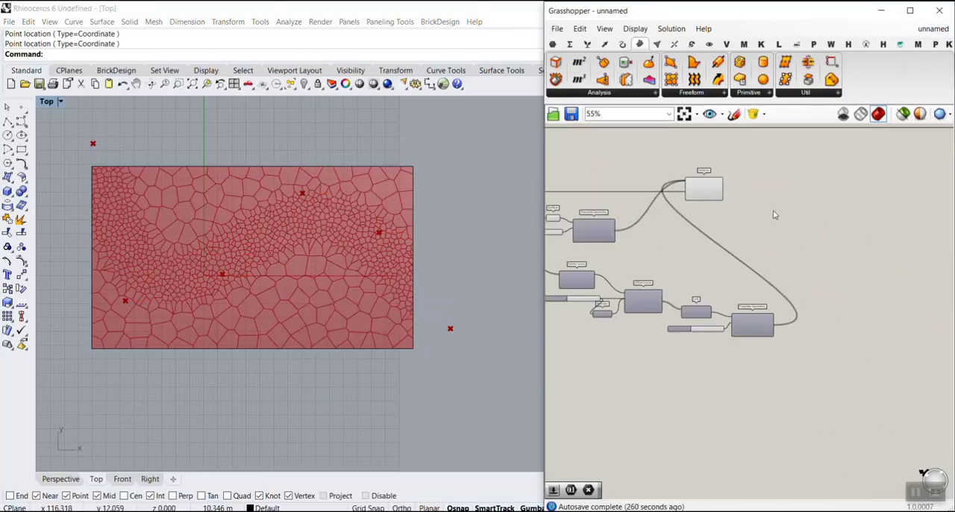
left_click(767, 260)
scroll(267, 223, "up", 2)
scroll(267, 222, "up", 3)
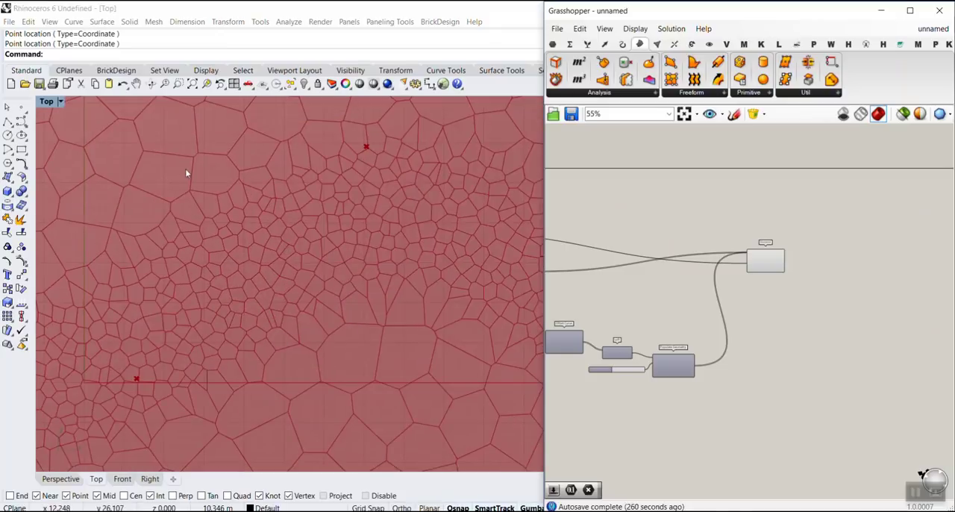
scroll(195, 161, "down", 5)
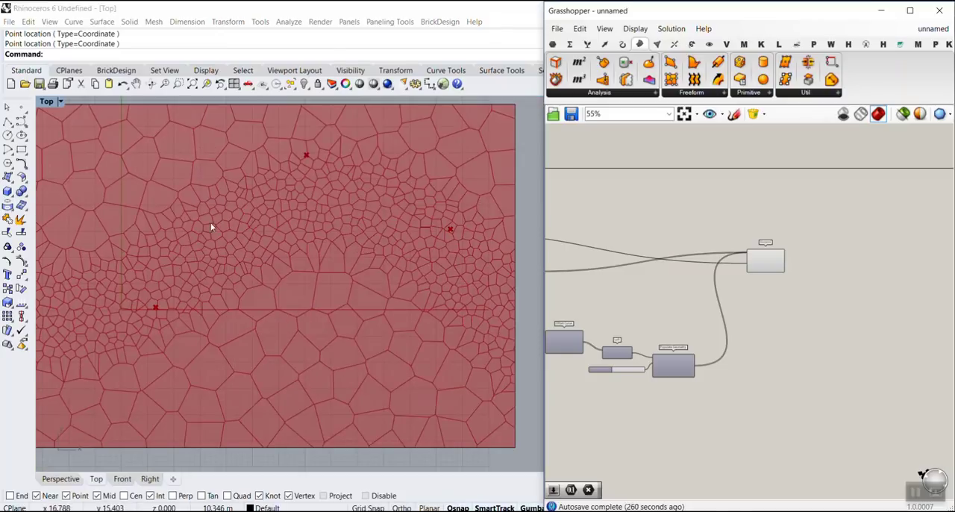
Step: Add a Fillet Distance component beside Voronoi and connect the Voronoi Cells output to its Curve input
scroll(859, 282, "up", 4)
double_click(789, 281)
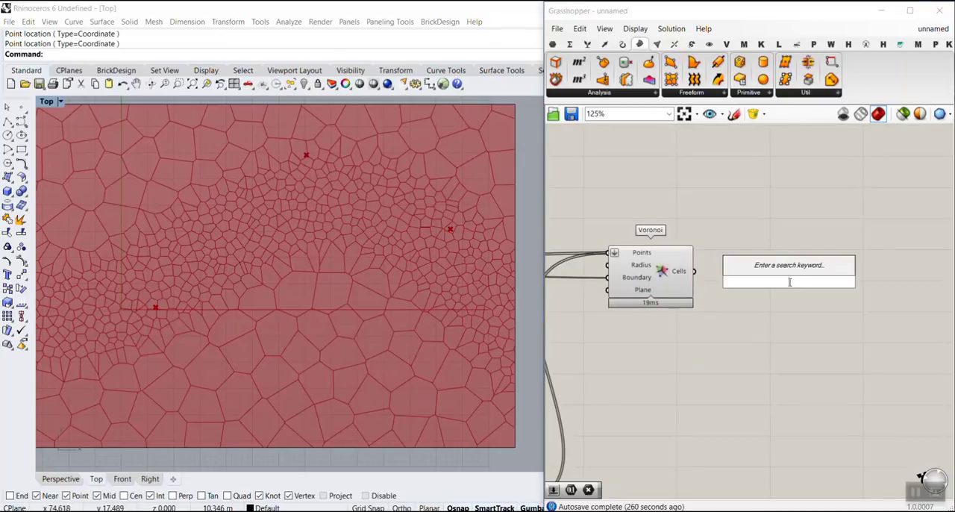
type("fill")
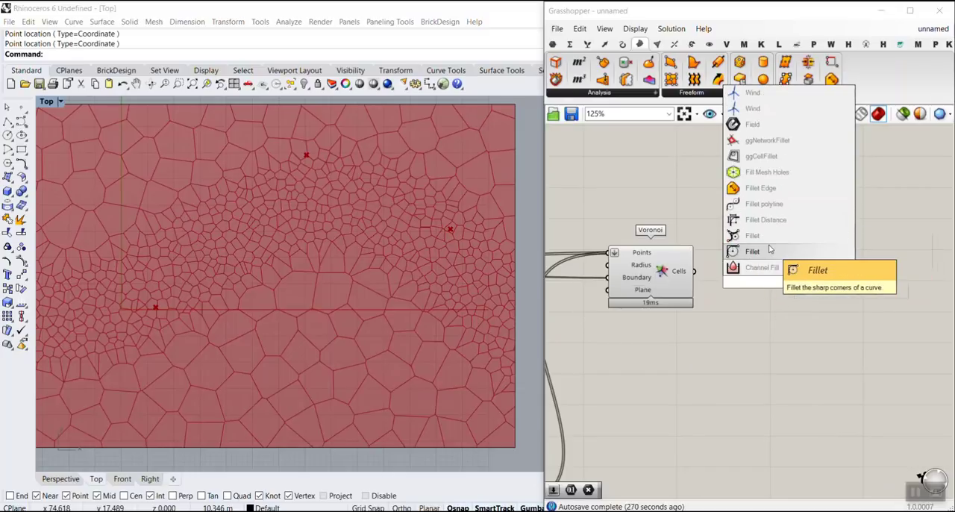
left_click(777, 222)
scroll(739, 290, "up", 4)
left_click_drag(654, 255, 761, 262)
right_click_drag(744, 311, 829, 257)
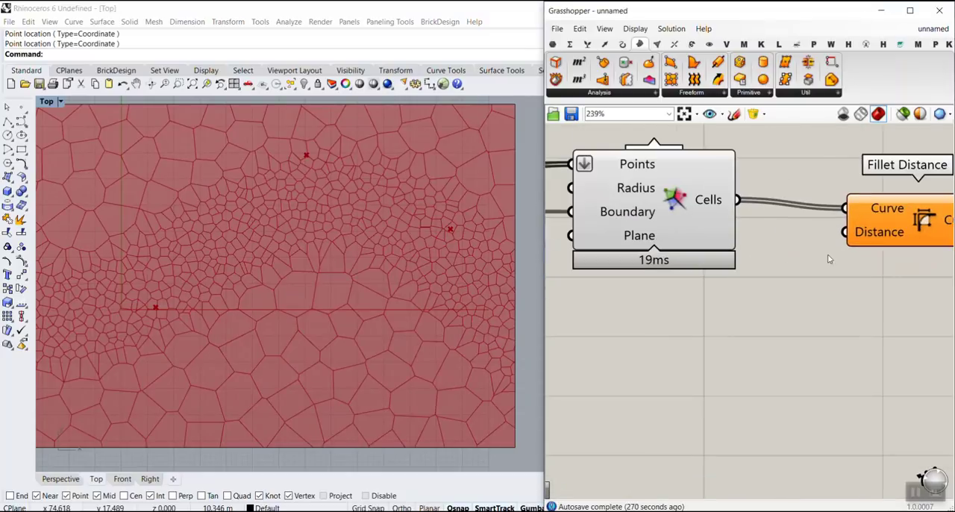
Step: Add a number slider with the value 20 and connect it to the Distance input of Fillet Distance
double_click(729, 307)
type("20")
key("Return")
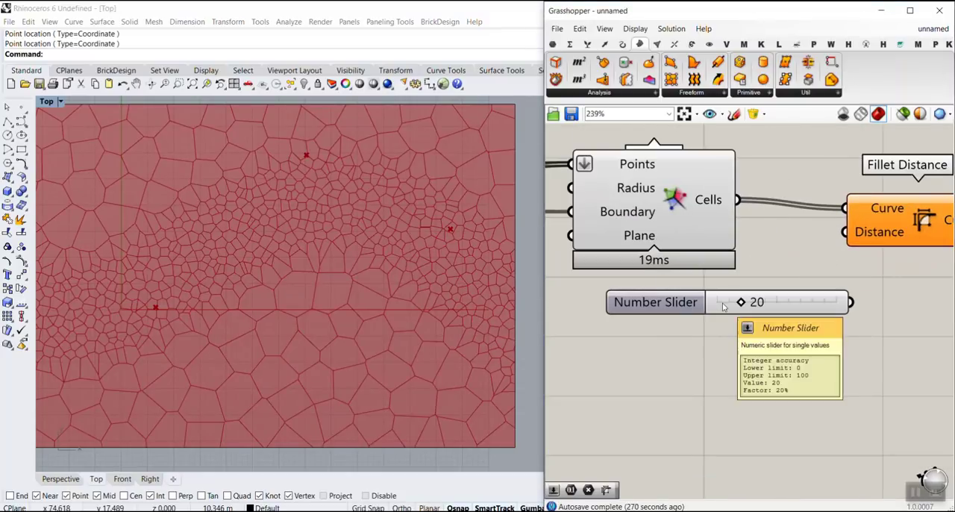
left_click_drag(851, 302, 845, 232)
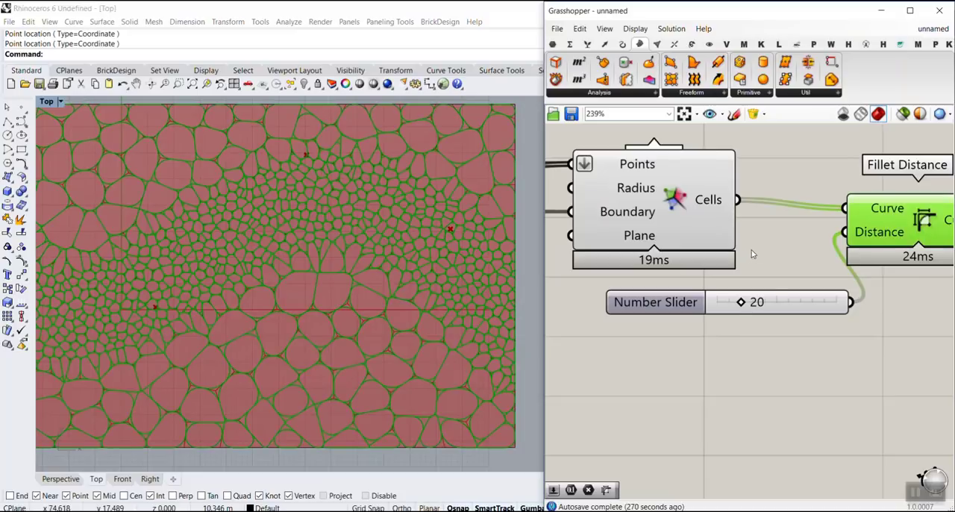
Step: Test the fillet distance slider at 1, finally raising it to 100
left_click_drag(747, 306, 722, 307)
scroll(360, 314, "up", 8)
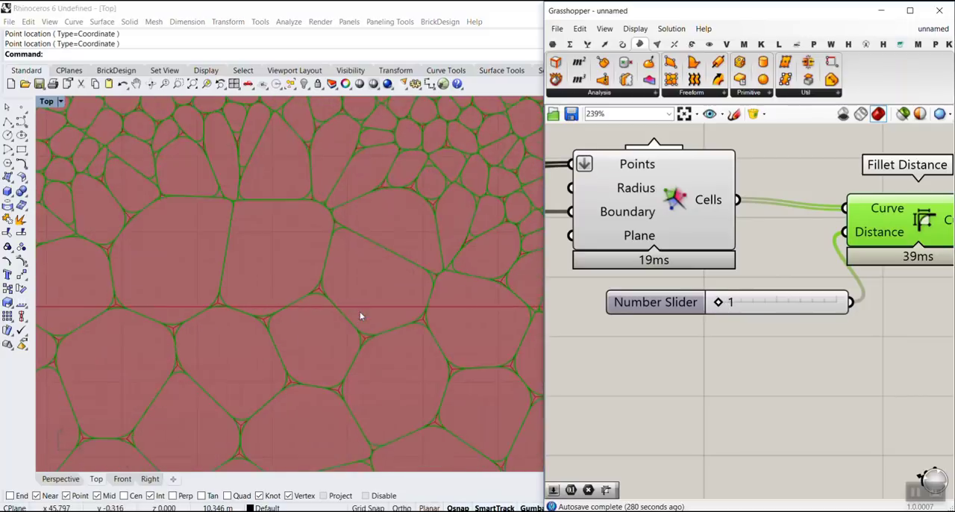
left_click_drag(719, 306, 836, 302)
Step: Turn off the preview of the Voronoi component
right_click(665, 194)
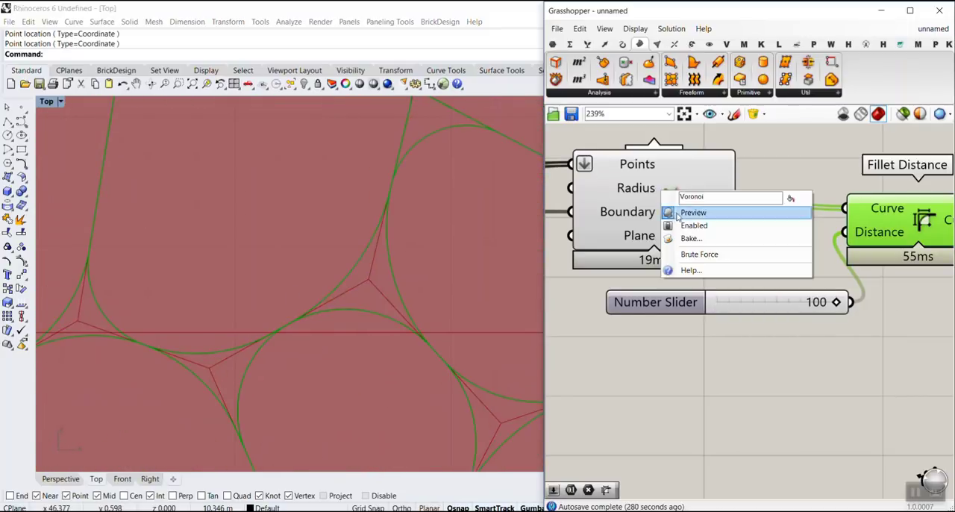
left_click(698, 211)
scroll(746, 182, "down", 3)
scroll(370, 237, "down", 5)
scroll(368, 239, "down", 13)
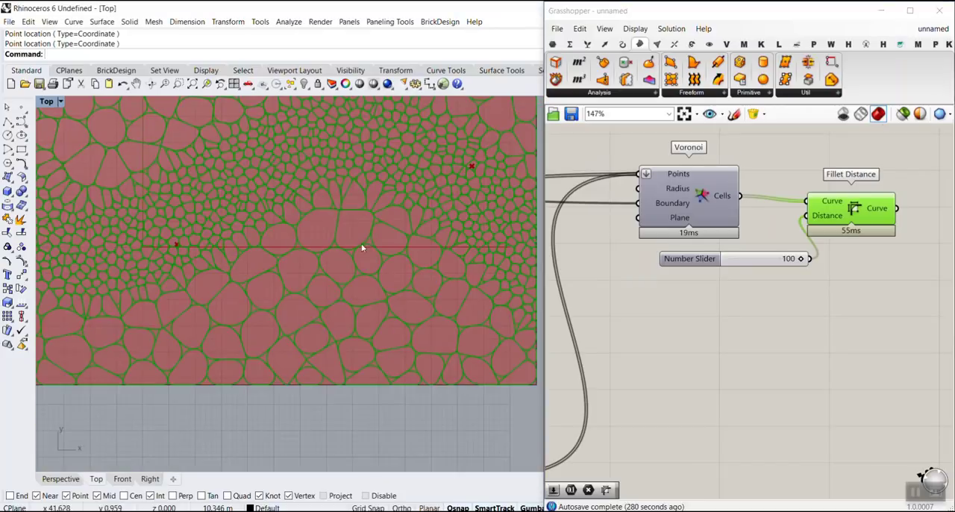
Step: Examine the rounded cells inside the dense band and in the rest of the rectangle in the Top viewport
left_click(656, 311)
scroll(322, 222, "up", 8)
scroll(366, 237, "down", 8)
scroll(366, 233, "up", 4)
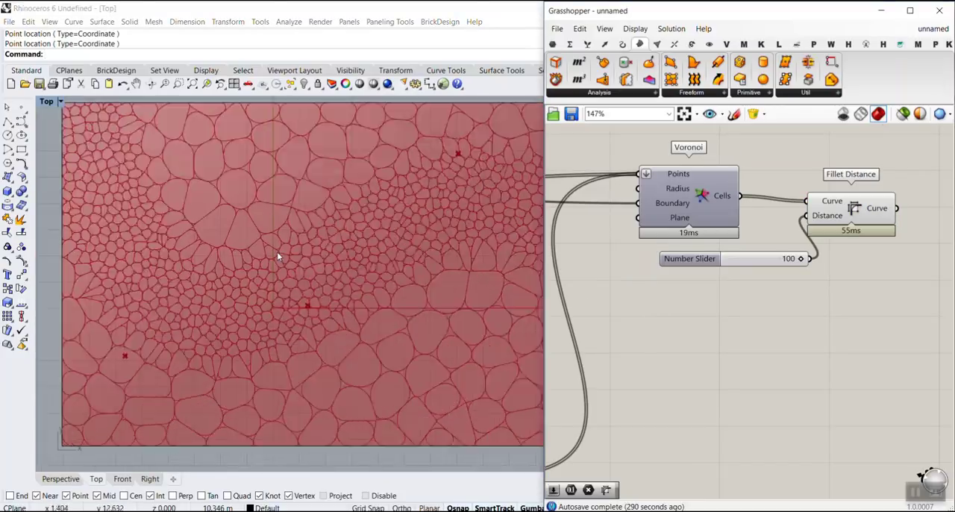
scroll(419, 270, "down", 4)
scroll(335, 355, "up", 4)
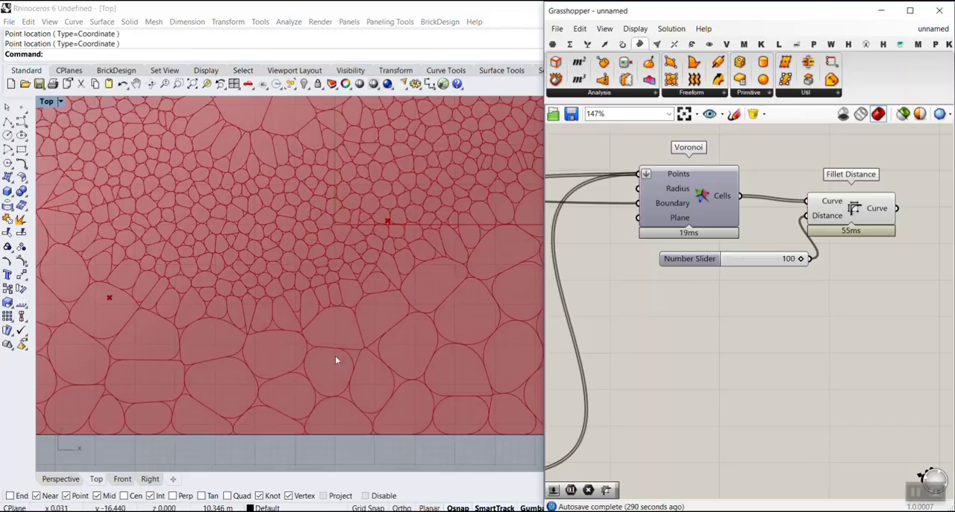
scroll(341, 291, "down", 4)
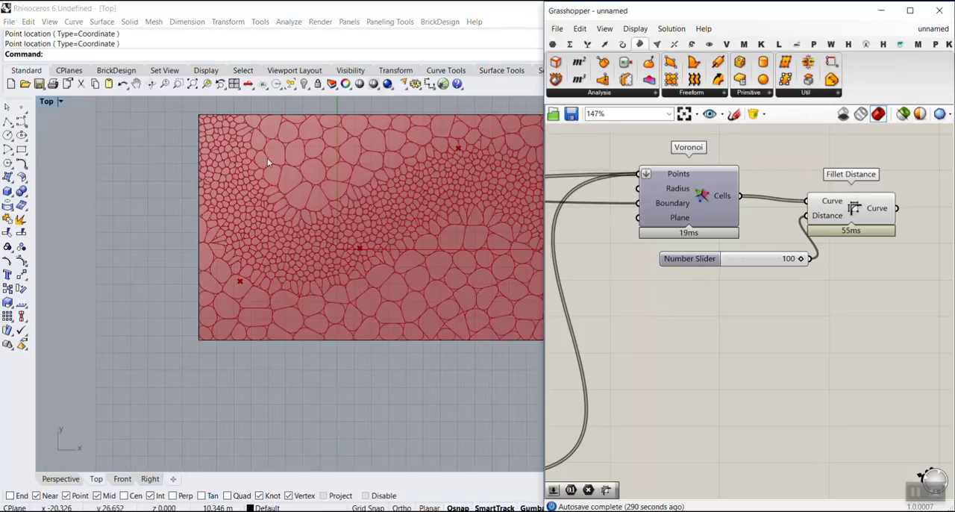
right_click_drag(360, 181, 270, 213)
scroll(453, 220, "down", 4)
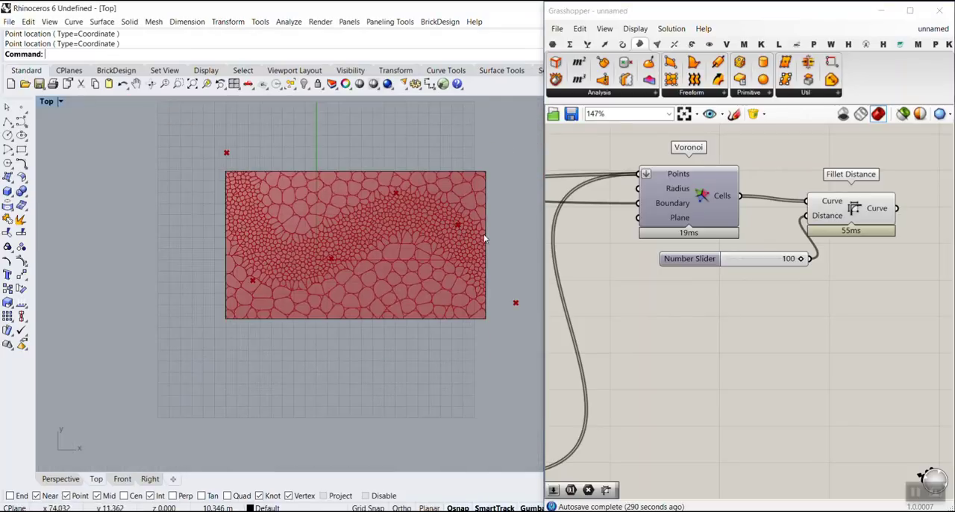
scroll(310, 255, "up", 4)
right_click_drag(166, 164, 183, 241)
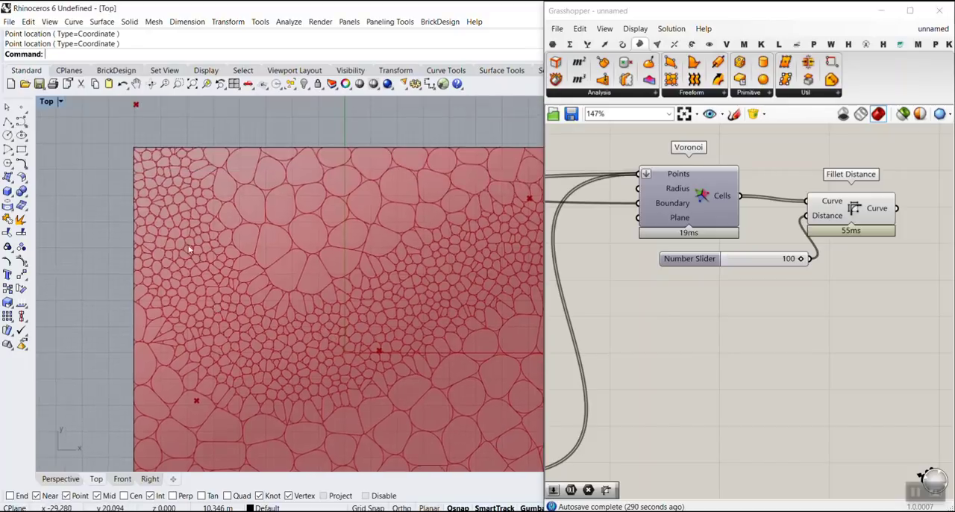
scroll(184, 241, "down", 4)
scroll(207, 274, "up", 2)
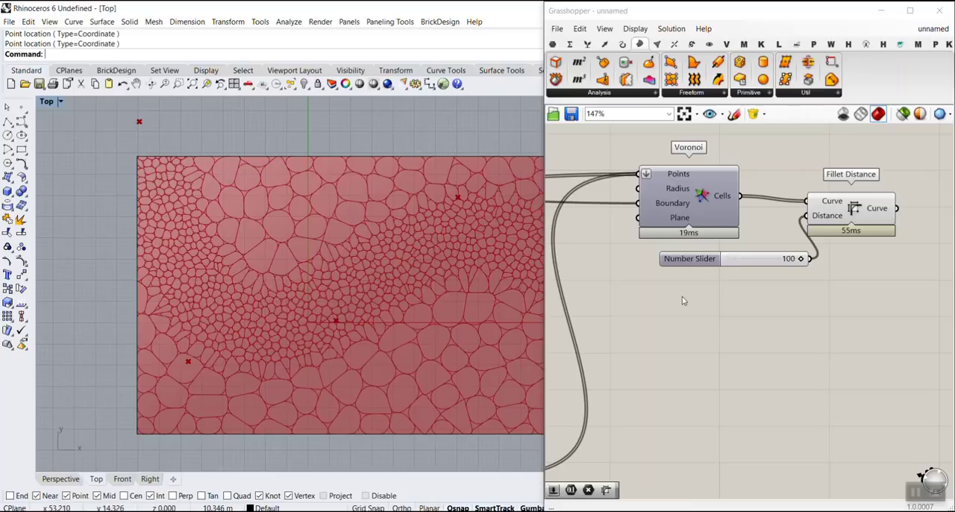
Step: Add a Curve parameter, feed the Loft output into it and place it below Fillet Distance
left_click(687, 334)
scroll(637, 305, "down", 7)
right_click_drag(656, 357, 777, 311)
scroll(707, 290, "up", 5)
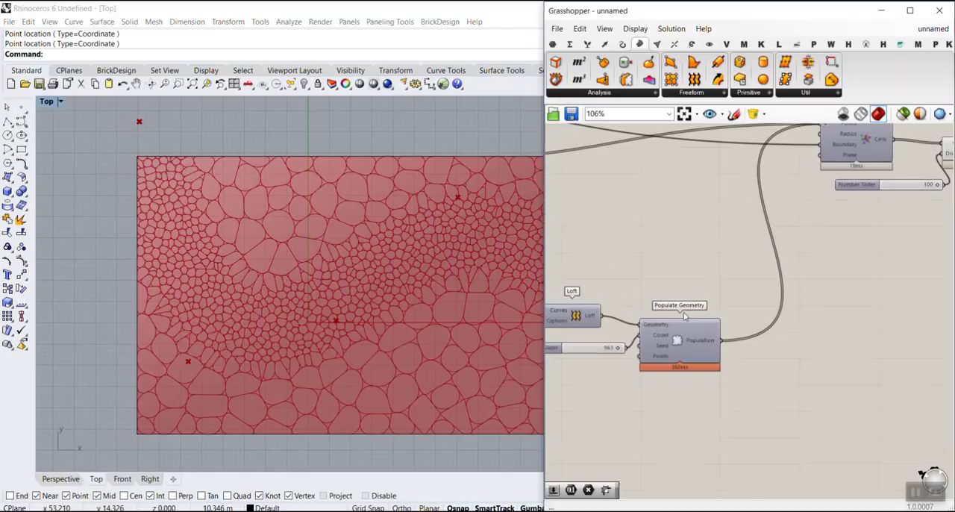
right_click_drag(569, 185, 694, 164)
left_click(553, 44)
left_click_drag(595, 62, 737, 239)
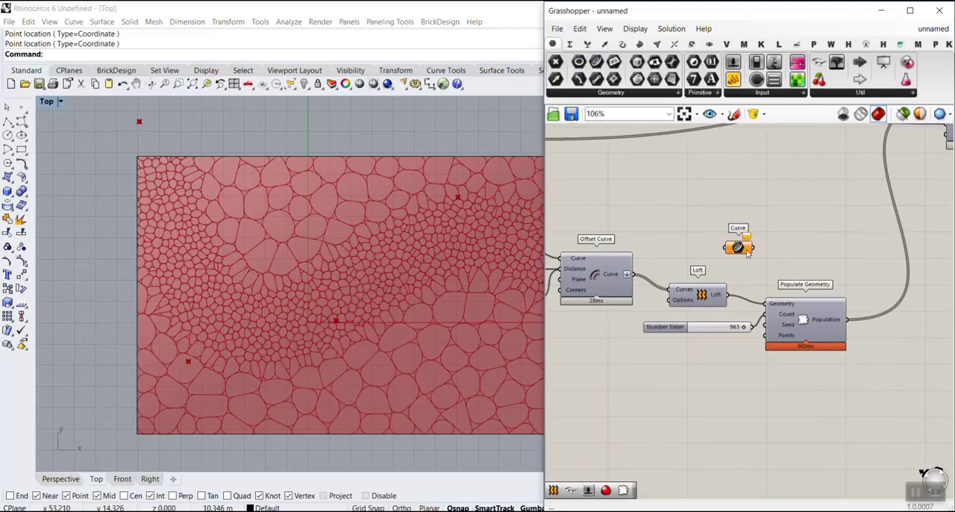
scroll(727, 298, "up", 3)
left_click_drag(725, 299, 758, 213)
scroll(589, 209, "down", 9)
scroll(119, 221, "down", 2)
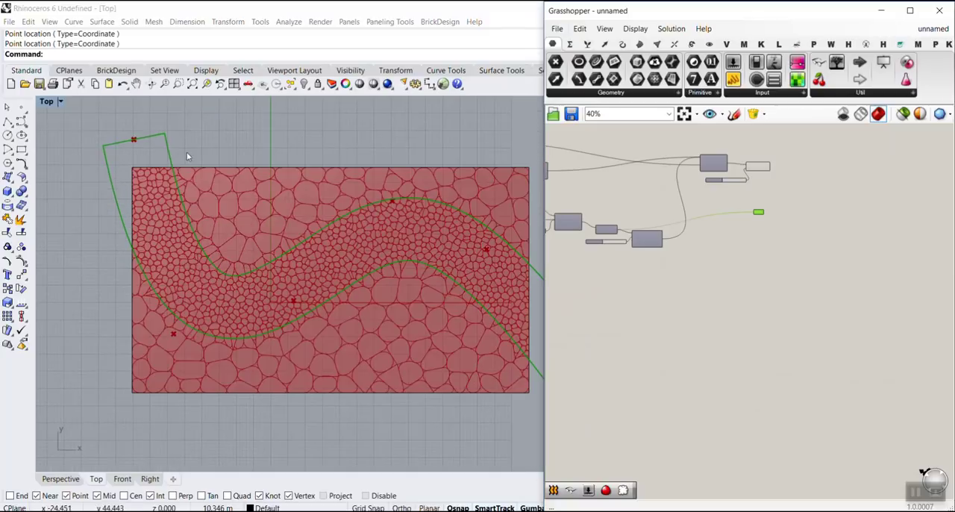
scroll(198, 244, "down", 2)
scroll(755, 243, "up", 4)
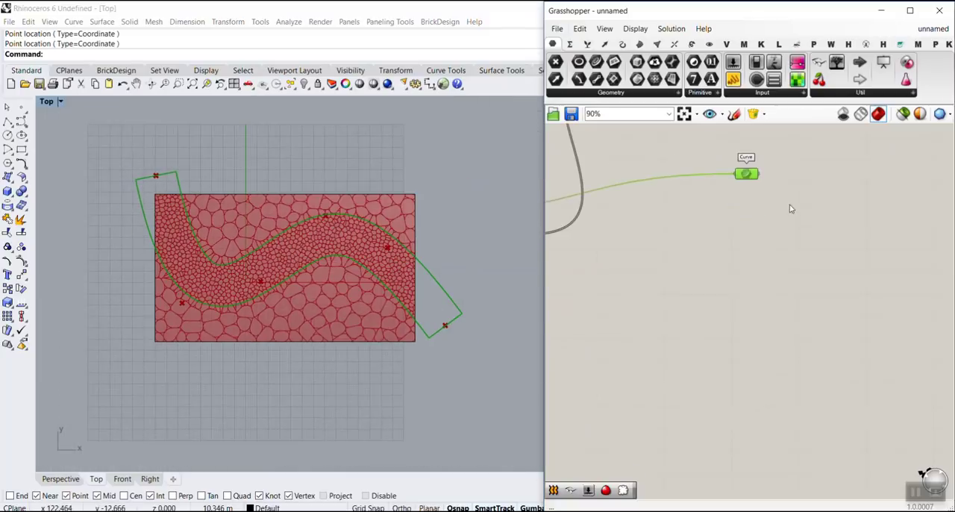
Step: Add a Point parameter before Voronoi and feed it the Population outputs of both Populate Geometry components
right_click_drag(776, 158, 748, 279)
scroll(746, 277, "up", 2)
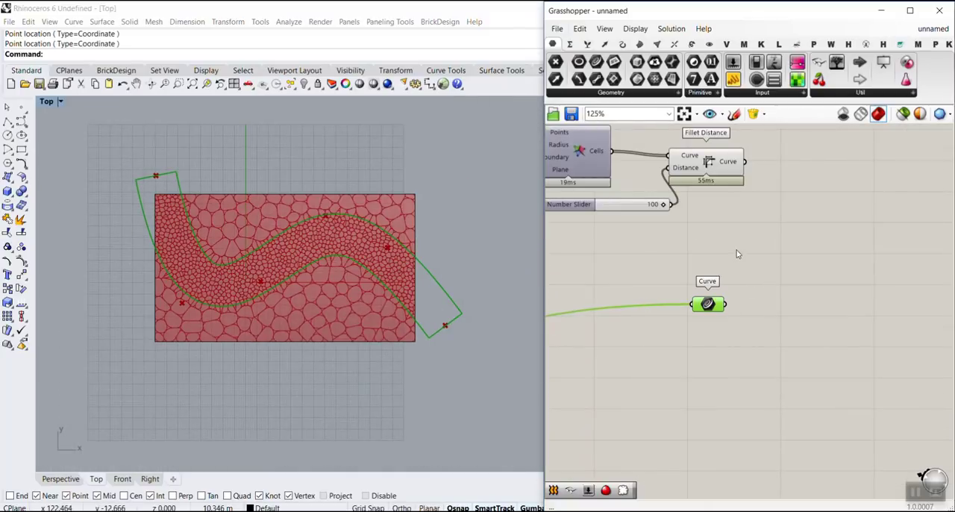
right_click_drag(611, 229, 820, 262)
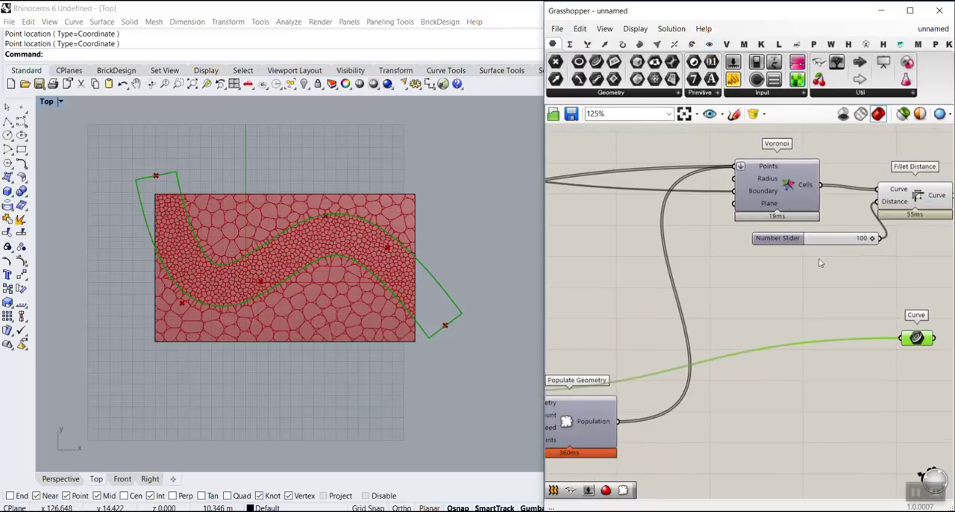
right_click_drag(761, 249, 892, 263)
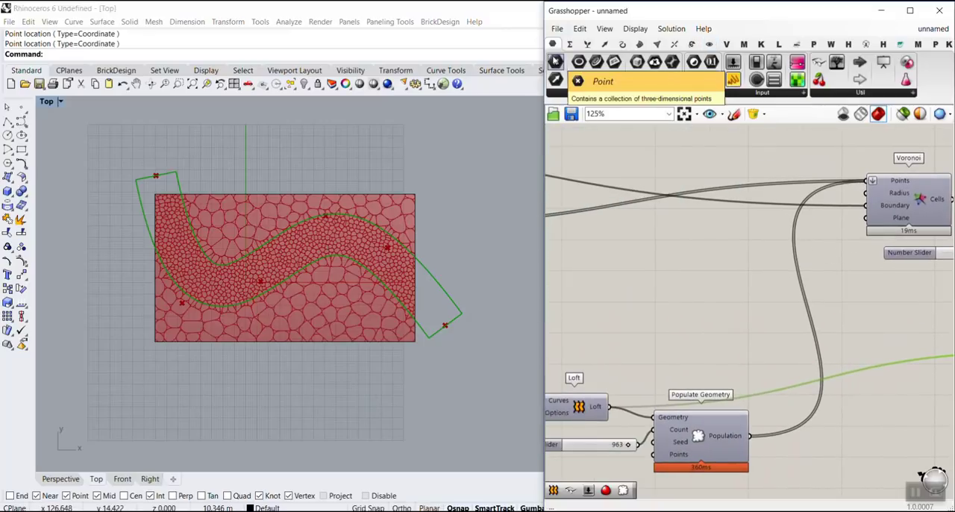
left_click_drag(555, 61, 819, 225)
right_click_drag(754, 258, 758, 255)
scroll(759, 256, "down", 3)
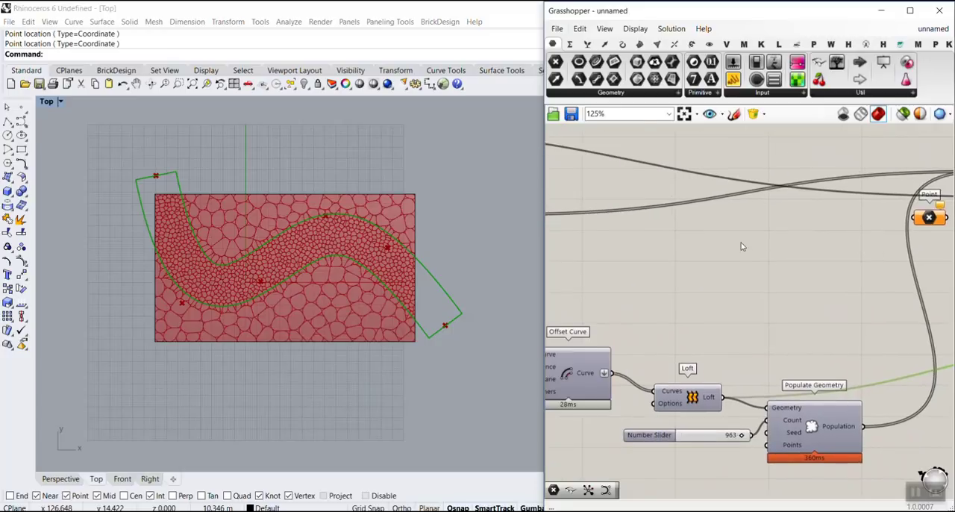
left_click_drag(601, 229, 857, 226)
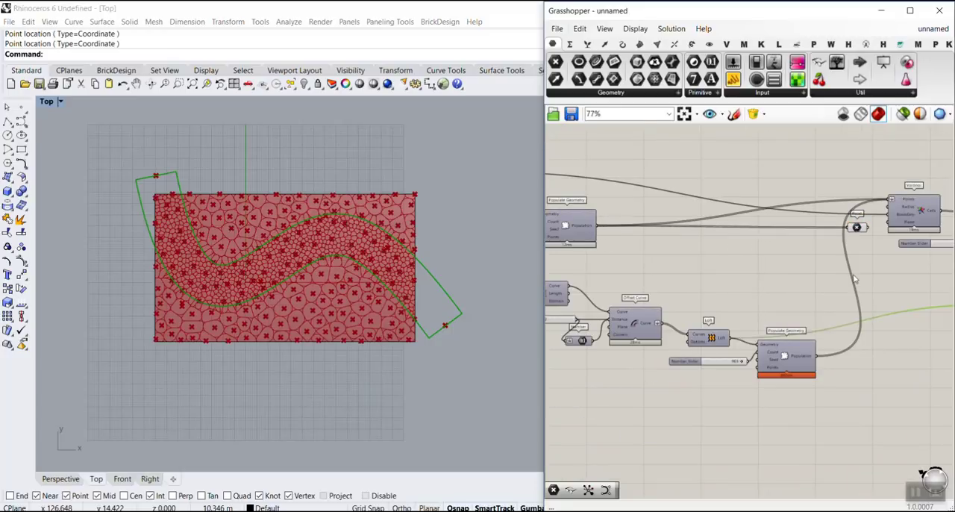
scroll(862, 309, "up", 2)
left_click_drag(800, 375, 851, 202)
Step: Flatten the Point parameter and connect it to Voronoi's Points input in place of the direct population wires
right_click(851, 203)
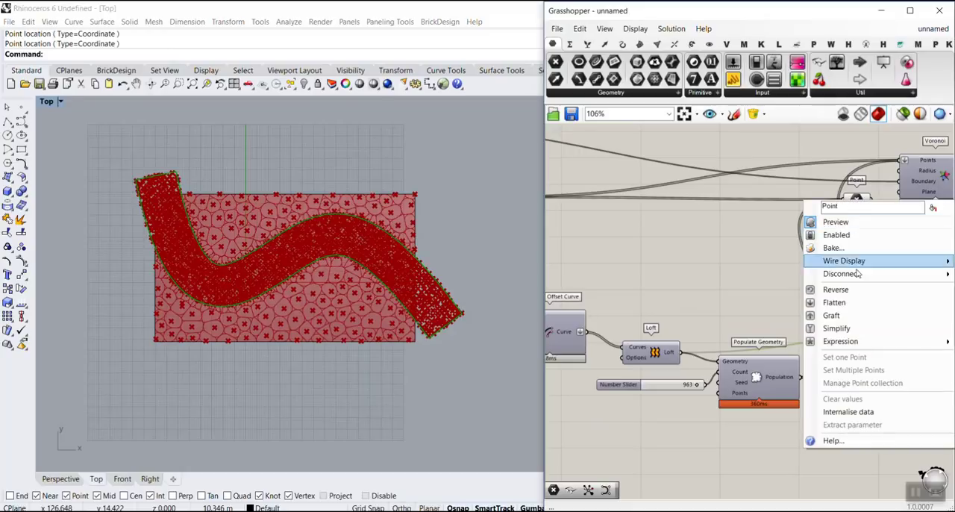
left_click(828, 303)
scroll(808, 230, "up", 2)
left_click_drag(782, 238, 755, 185)
scroll(755, 185, "up", 3)
scroll(762, 188, "down", 4)
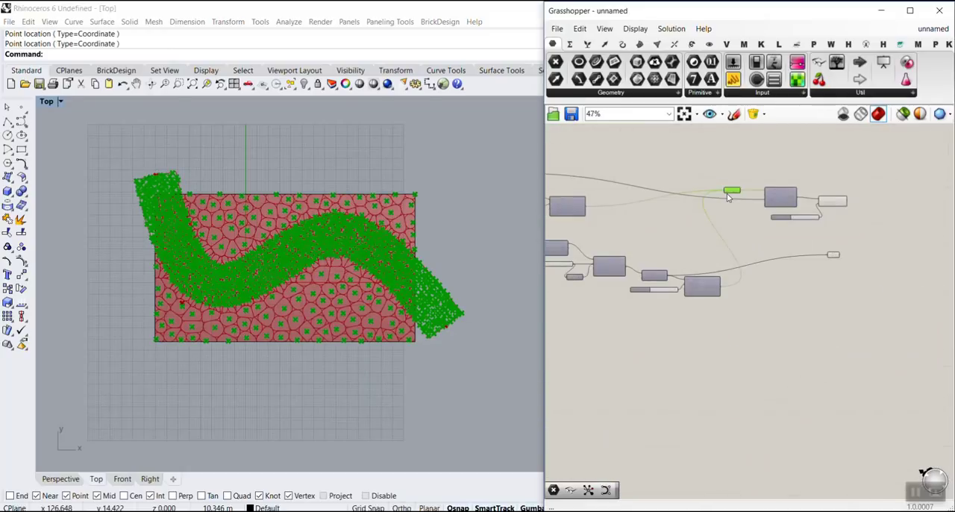
scroll(735, 200, "up", 1)
scroll(127, 260, "up", 4)
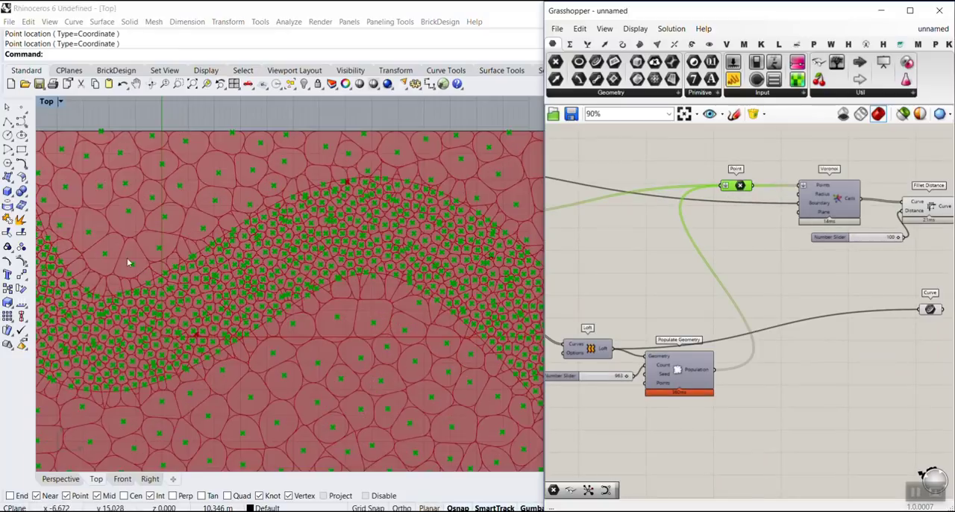
scroll(137, 322, "down", 1)
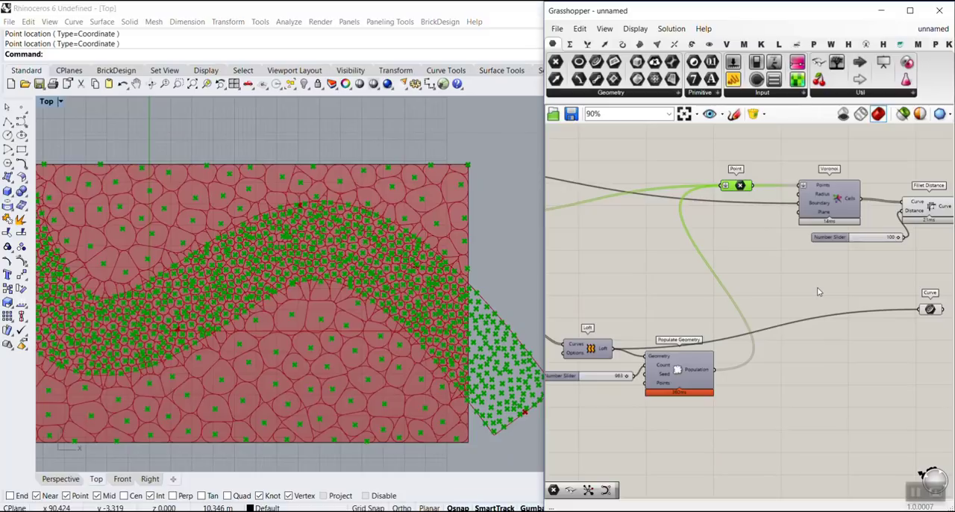
Step: Add a Point In Curve component below Voronoi and connect the Point parameter to its Point input
right_click_drag(839, 278, 719, 267)
mouse_move(619, 175)
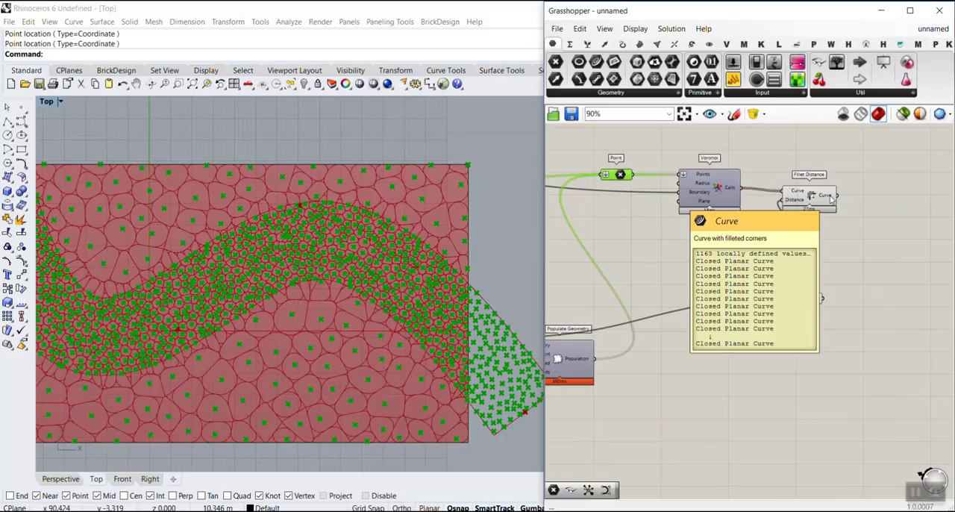
left_click(606, 46)
left_click(627, 93)
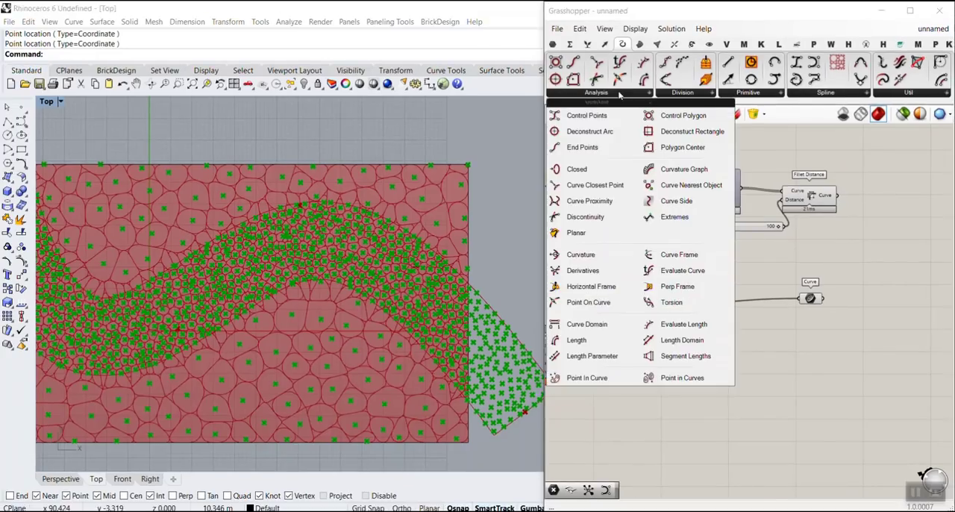
left_click(588, 381)
scroll(709, 350, "down", 2)
scroll(706, 291, "up", 5)
left_click(705, 284)
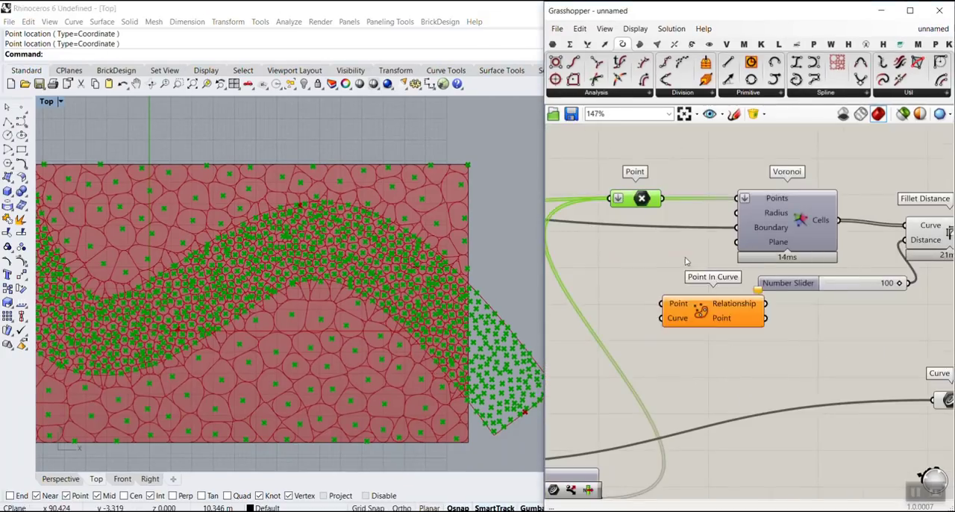
scroll(686, 298, "up", 1)
scroll(643, 294, "up", 1)
scroll(644, 294, "down", 4)
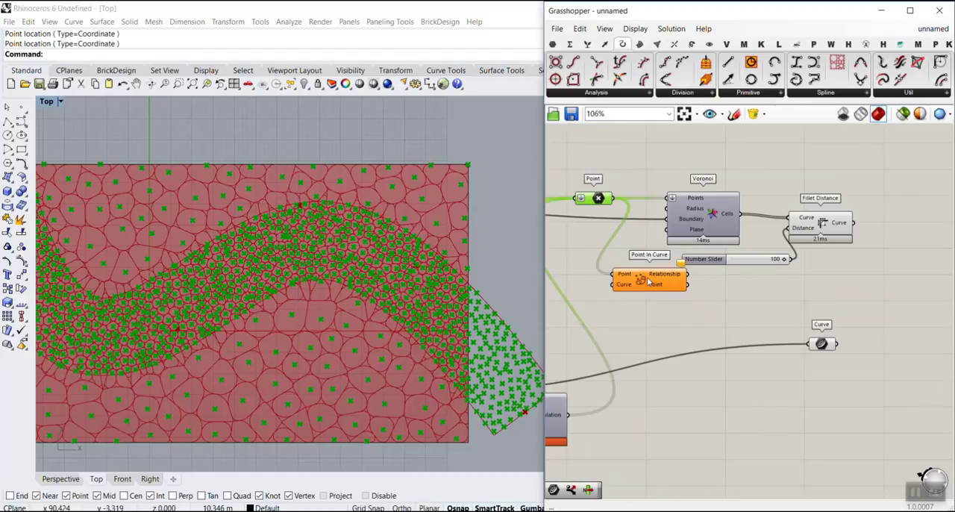
Step: Move Point In Curve beside the Curve parameter and connect that parameter to its Curve input
left_click_drag(648, 282, 819, 314)
scroll(666, 320, "down", 2)
scroll(819, 312, "up", 3)
scroll(767, 343, "up", 4)
left_click_drag(768, 361, 790, 301)
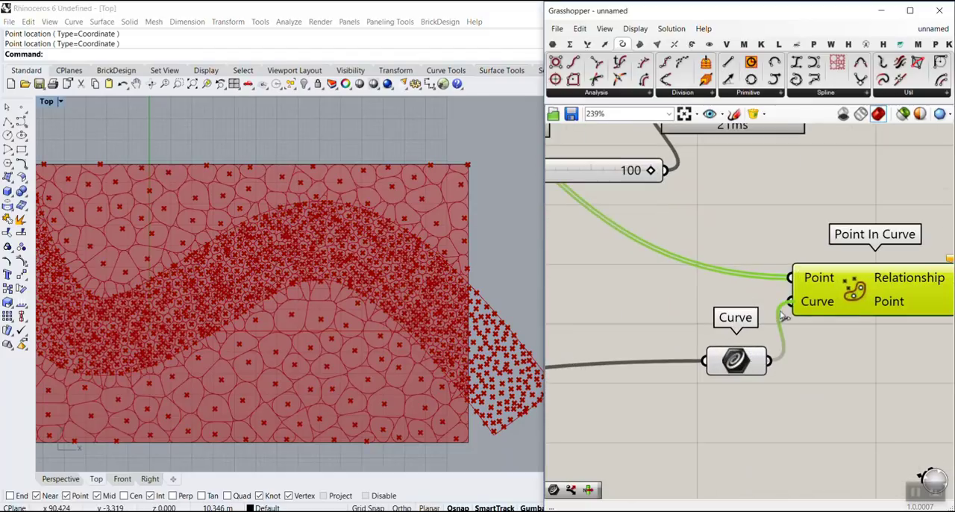
Step: Inspect the values of Point In Curve's Relationship output
right_click_drag(849, 322, 686, 309)
mouse_move(735, 269)
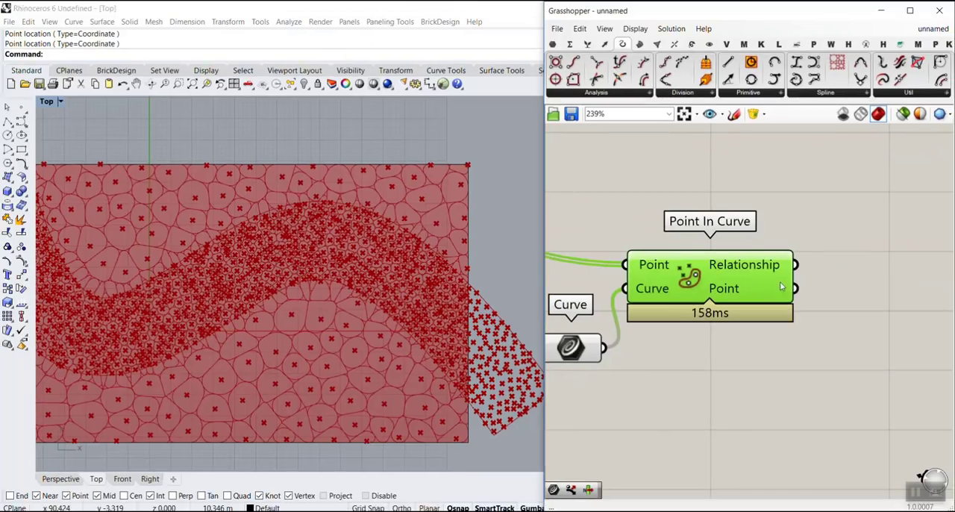
right_click_drag(772, 269, 610, 223)
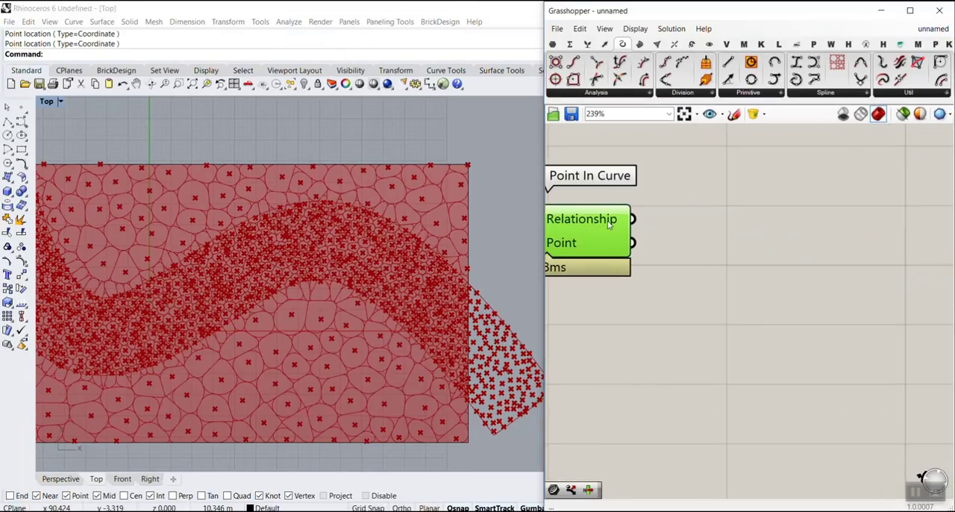
mouse_move(610, 224)
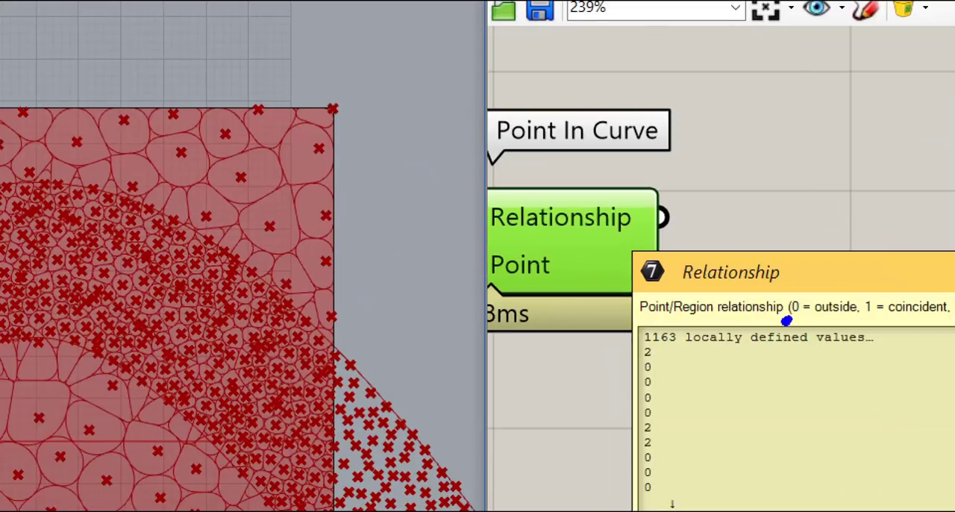
left_click_drag(787, 319, 933, 322)
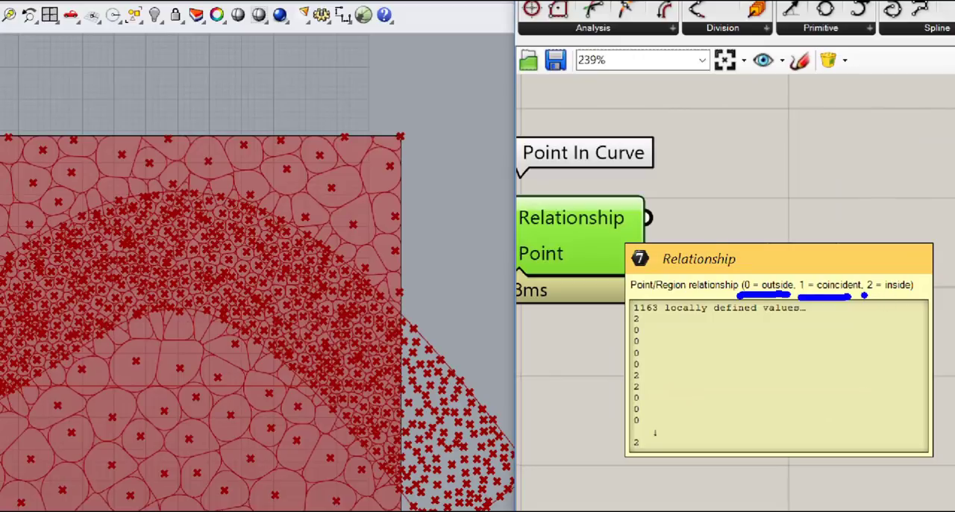
left_click_drag(864, 295, 901, 295)
key("ctrl+z")
key("ctrl+z")
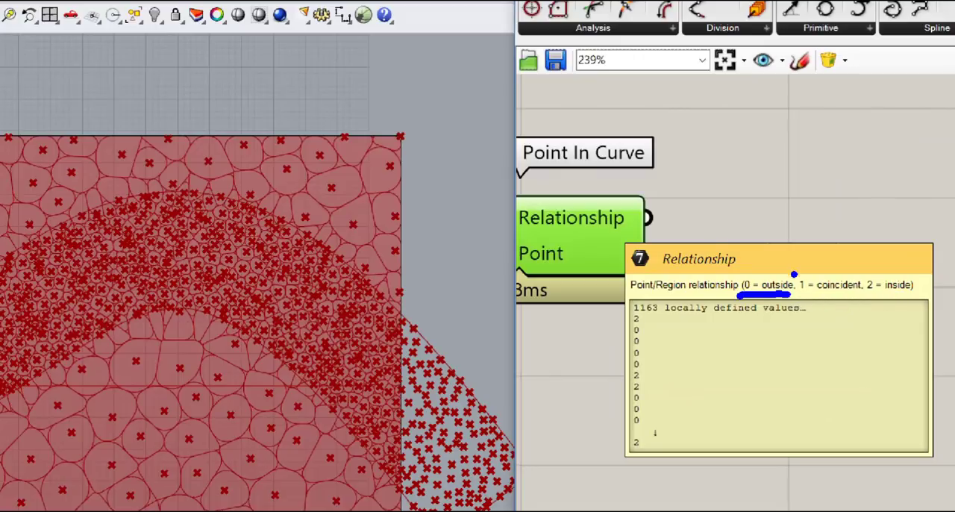
mouse_move(789, 267)
left_mouse_down()
mouse_move(868, 300)
mouse_move(910, 300)
left_mouse_up()
key("r")
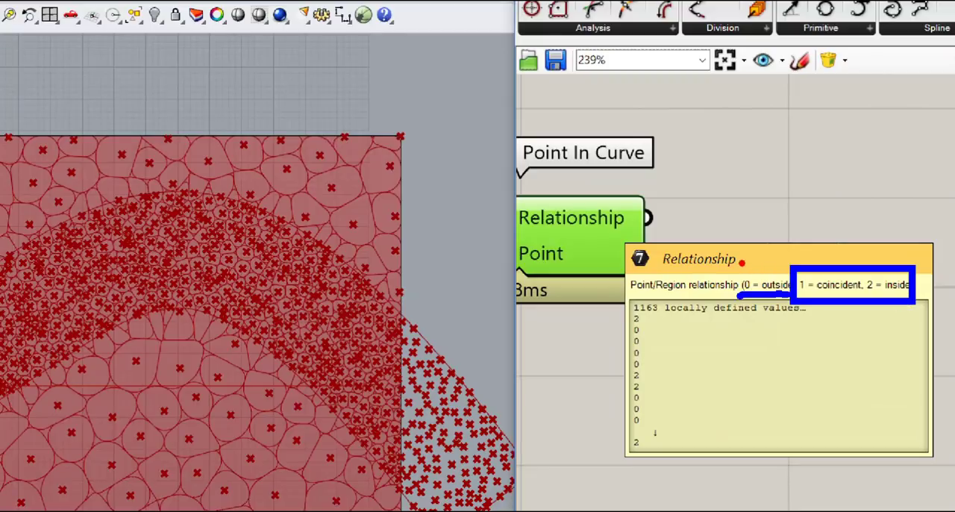
left_click_drag(730, 262, 794, 306)
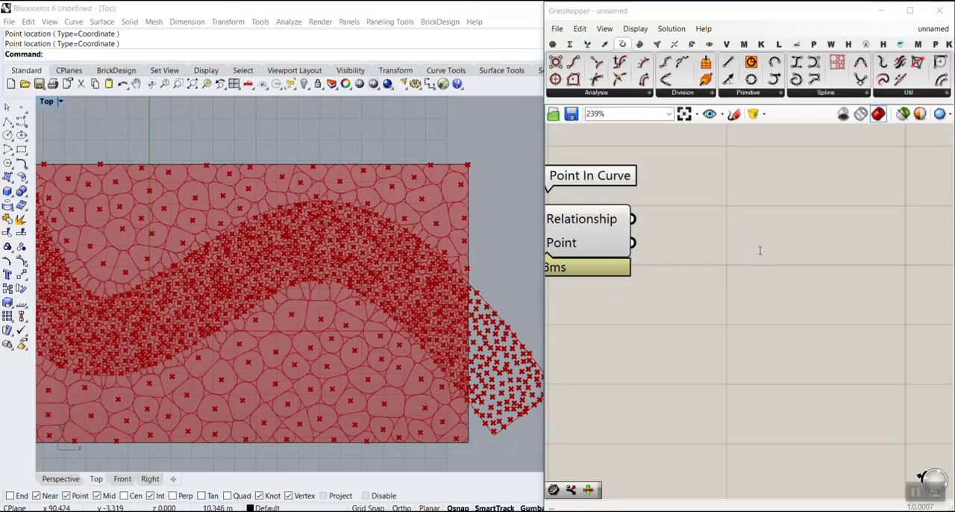
Step: Add a Dispatch component above and beside Point In Curve
double_click(836, 265)
type("dis")
left_click(724, 235)
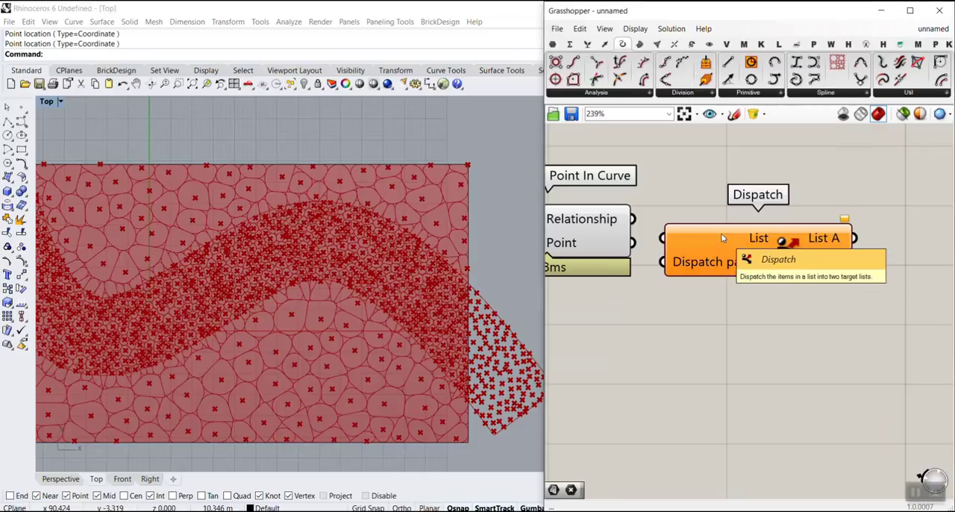
right_click_drag(728, 266, 731, 346)
left_click_drag(731, 347, 740, 241)
right_click_drag(819, 197, 784, 249)
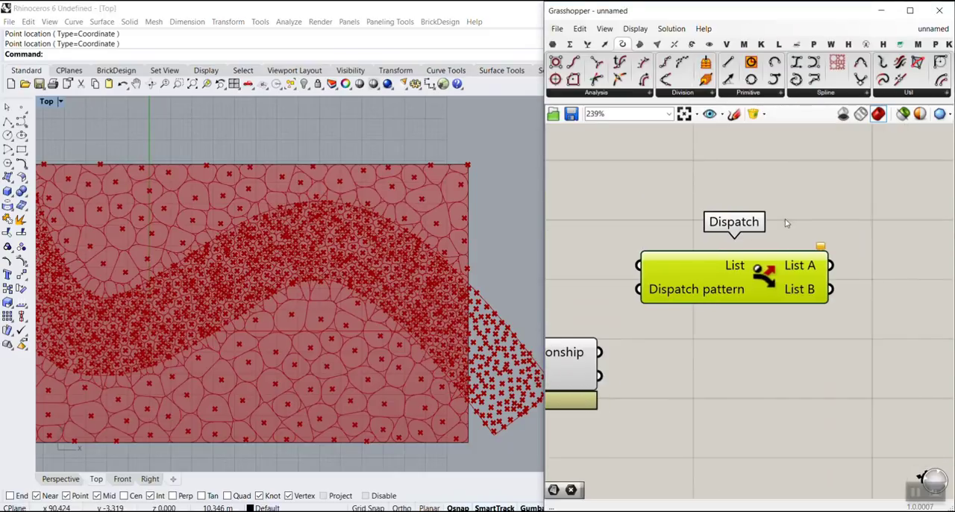
key("ctrl+2")
mouse_move(898, 161)
left_mouse_down()
mouse_move(926, 35)
mouse_move(931, 55)
left_mouse_up()
key("Escape")
left_click(821, 317)
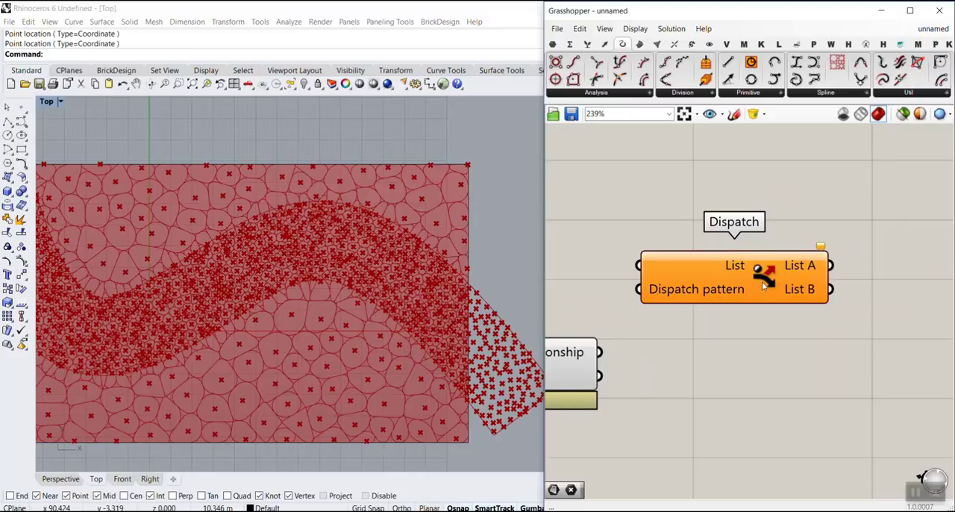
Step: Place Dispatch beside Fillet Distance, connecting the filleted Curve output to List and Point In Curve's Relationship output to Dispatch pattern
right_click_drag(762, 282, 822, 284)
scroll(822, 283, "down", 2)
scroll(841, 294, "down", 3)
left_click_drag(819, 283, 759, 247)
scroll(760, 246, "up", 4)
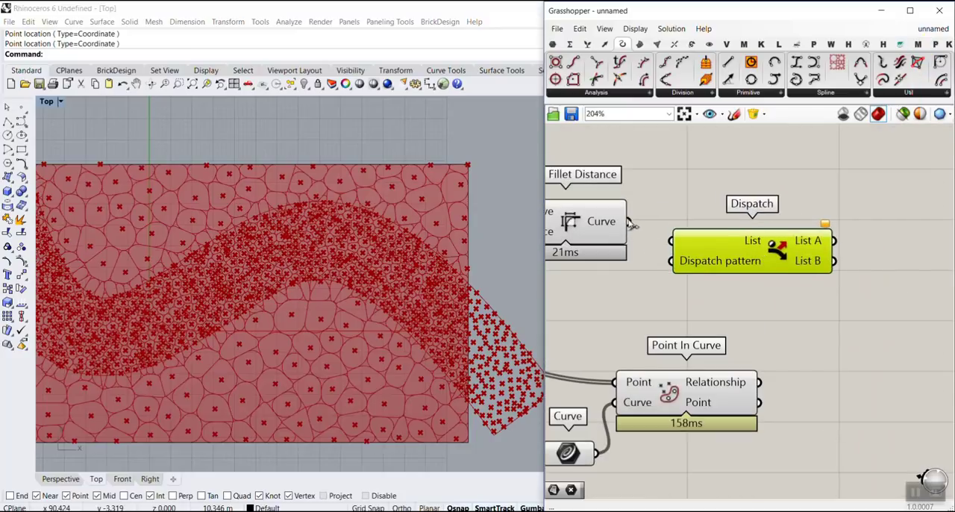
left_click_drag(628, 222, 823, 245)
left_click(778, 370)
left_click_drag(759, 382, 787, 256)
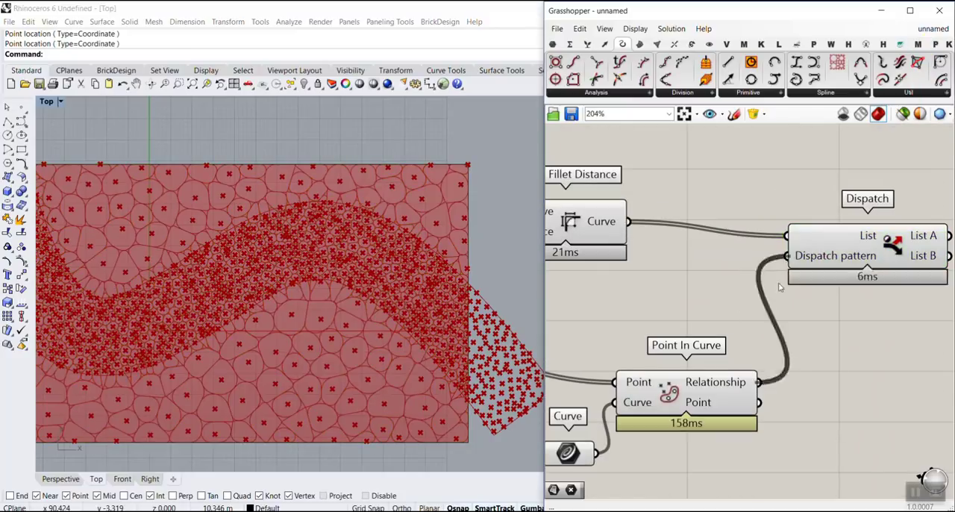
Step: Turn off the preview of the Voronoi, Fillet Distance, Point In Curve, Curve and Dispatch components
scroll(786, 255, "down", 4)
key("ctrl+a")
right_click(675, 169)
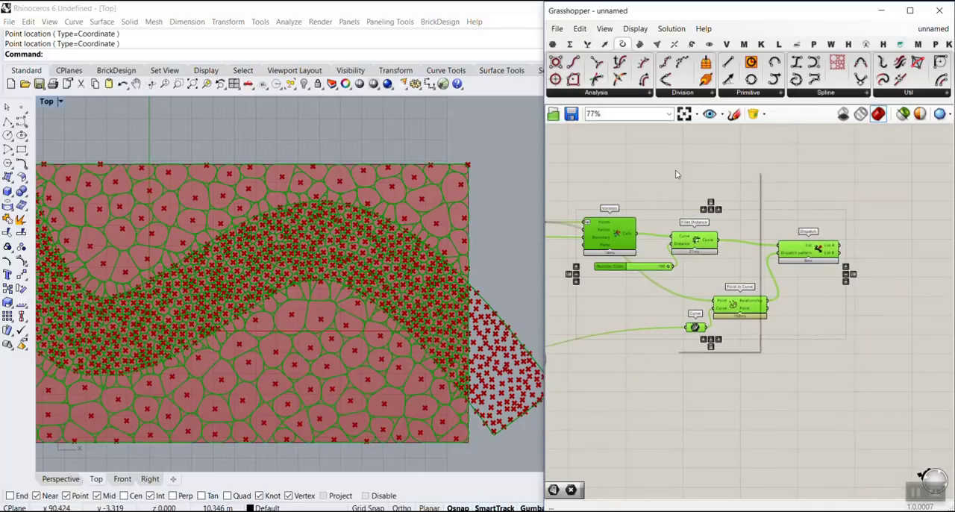
left_click(697, 189)
left_click(697, 190)
Step: Add a Curve parameter beside Dispatch and connect Dispatch's List A output to it
left_click(552, 44)
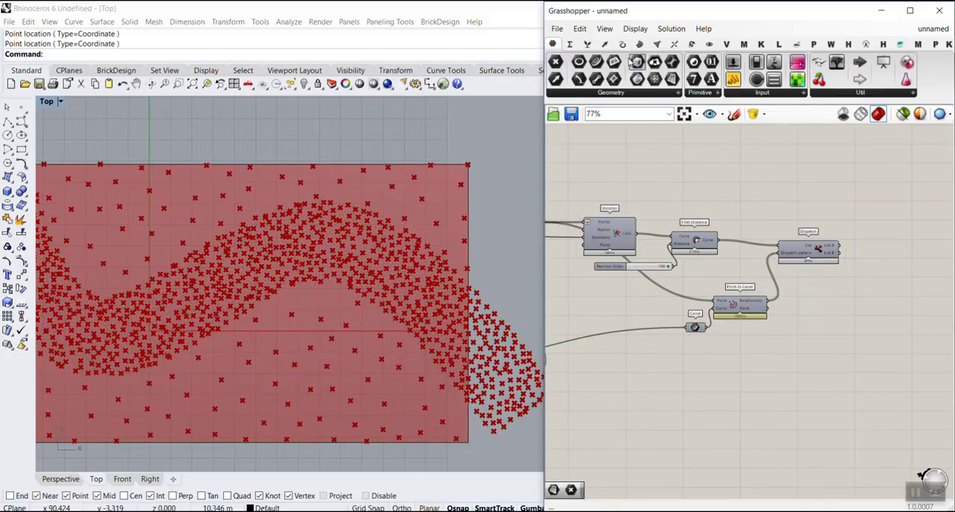
scroll(874, 246, "up", 3)
left_click_drag(596, 62, 882, 238)
Step: Turn off the preview of every component upstream of the new Curve parameter
scroll(832, 275, "down", 7)
left_click_drag(816, 329, 628, 244)
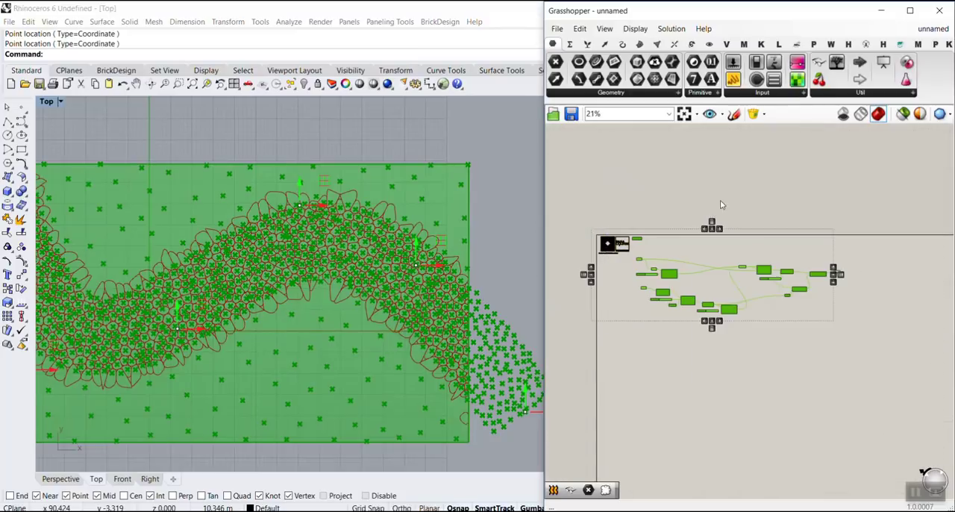
right_click(720, 199)
left_click(749, 217)
scroll(378, 277, "down", 3)
scroll(241, 210, "up", 4)
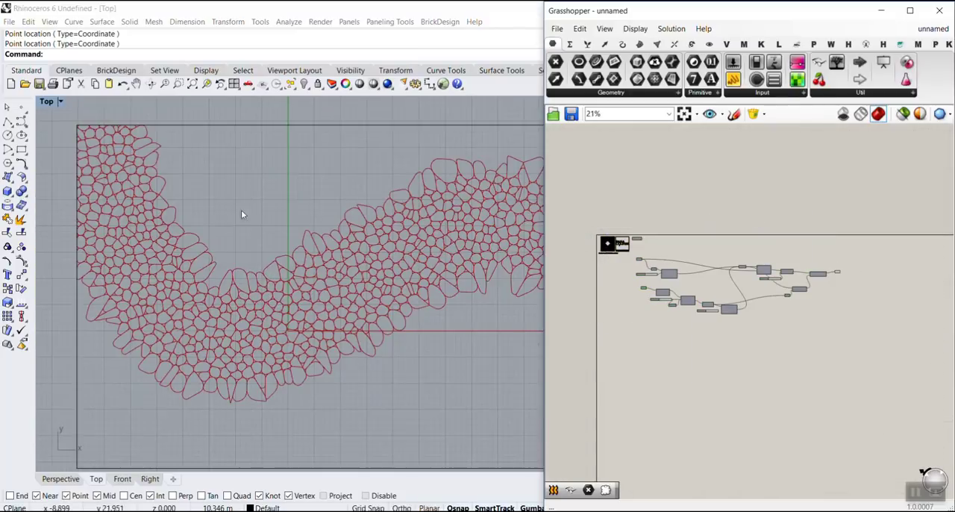
Step: Duplicate the Curve parameter below the original and connect Dispatch's List B output to the copy in place of List A
scroll(714, 254, "up", 5)
left_click(742, 259)
left_click_drag(748, 263, 731, 330)
key("ctrl+c")
key("ctrl+v")
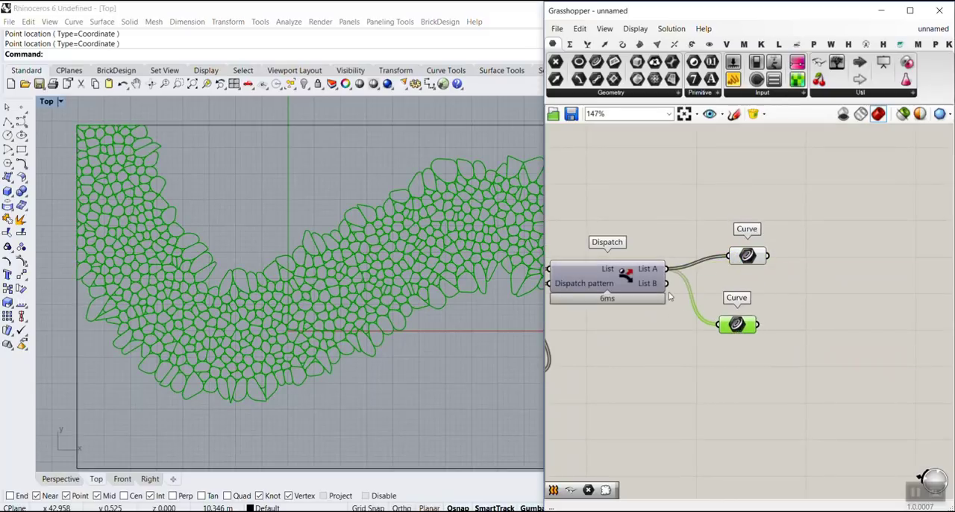
left_click_drag(667, 284, 745, 313)
scroll(211, 314, "down", 5)
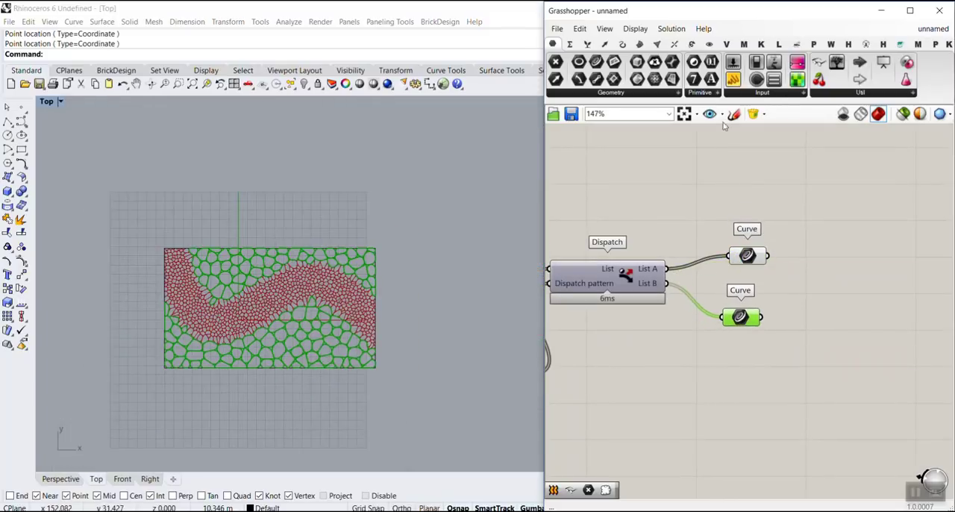
Step: Try filling the List B cells by connecting a Surface parameter to their Curve parameter, and delete that Surface parameter
scroll(817, 321, "up", 2)
left_click_drag(807, 347, 772, 319)
left_click_drag(702, 317, 737, 318)
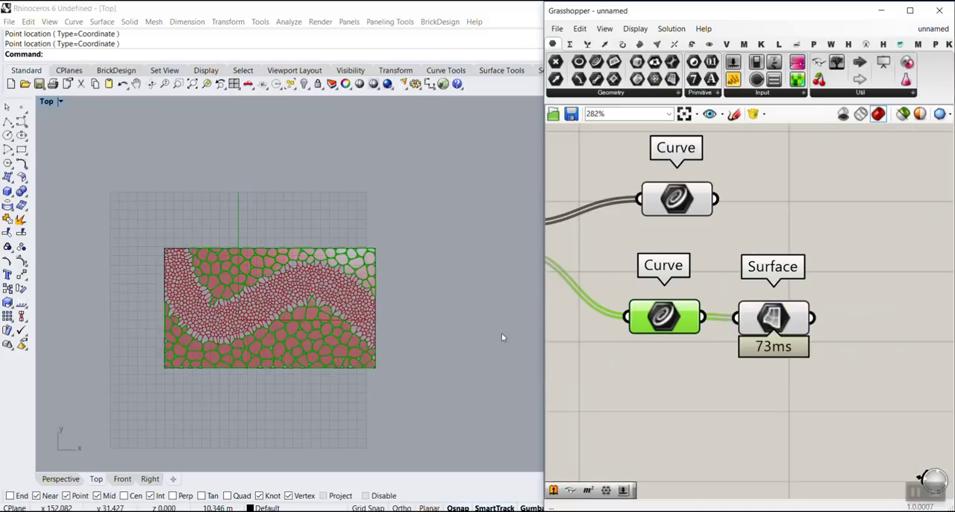
scroll(502, 333, "up", 4)
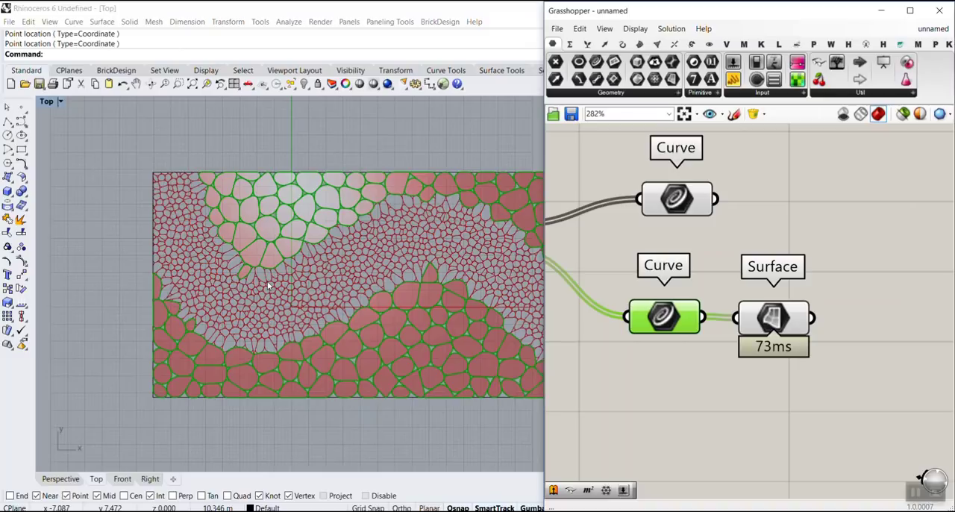
scroll(268, 286, "down", 3)
scroll(272, 223, "up", 6)
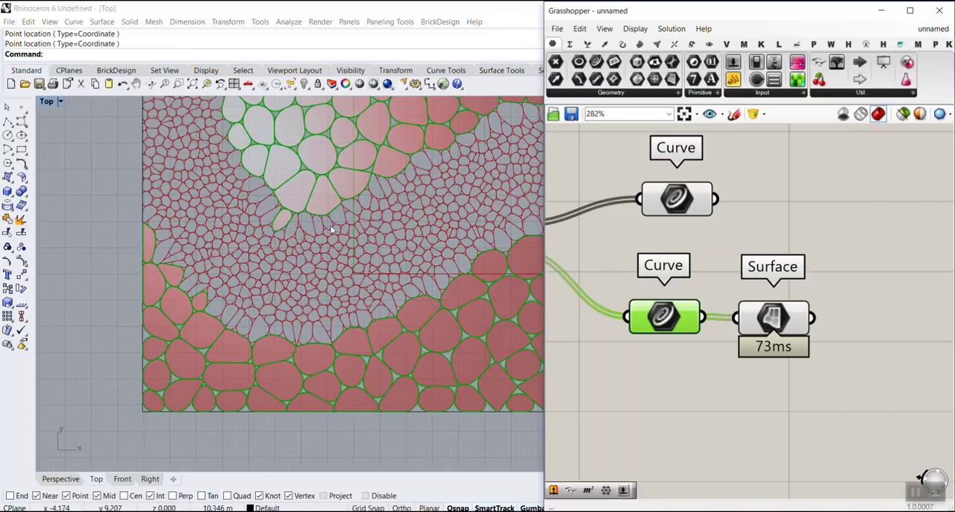
scroll(330, 229, "down", 3)
left_click(770, 319)
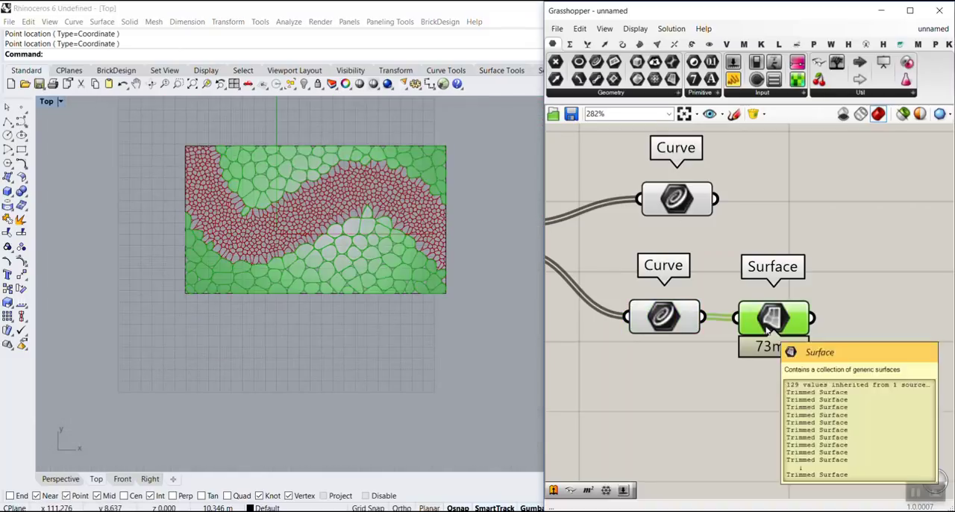
key("Delete")
Step: Turn on the preview of the Point parameter feeding Nurbs Curve and move its middle control point down below the rectangle
scroll(793, 251, "down", 5)
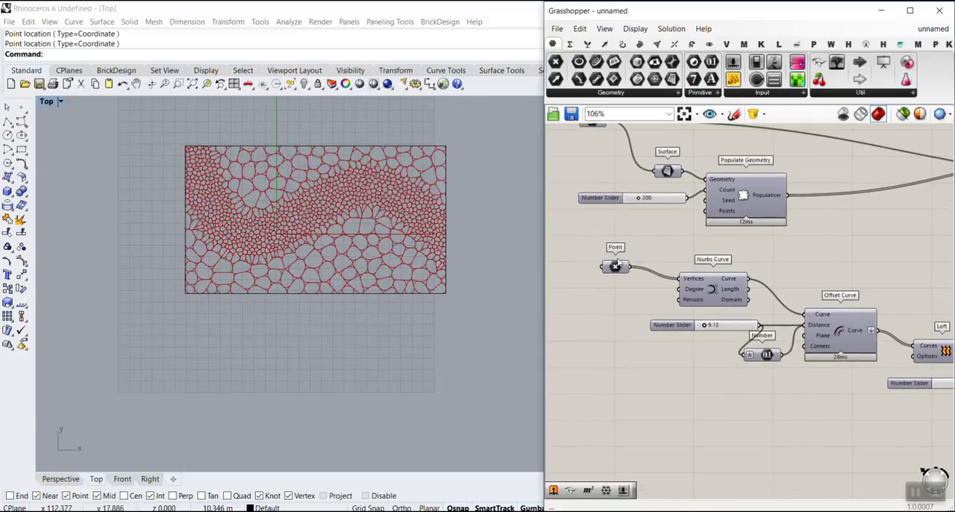
right_click(617, 265)
left_click(646, 286)
left_click(614, 267)
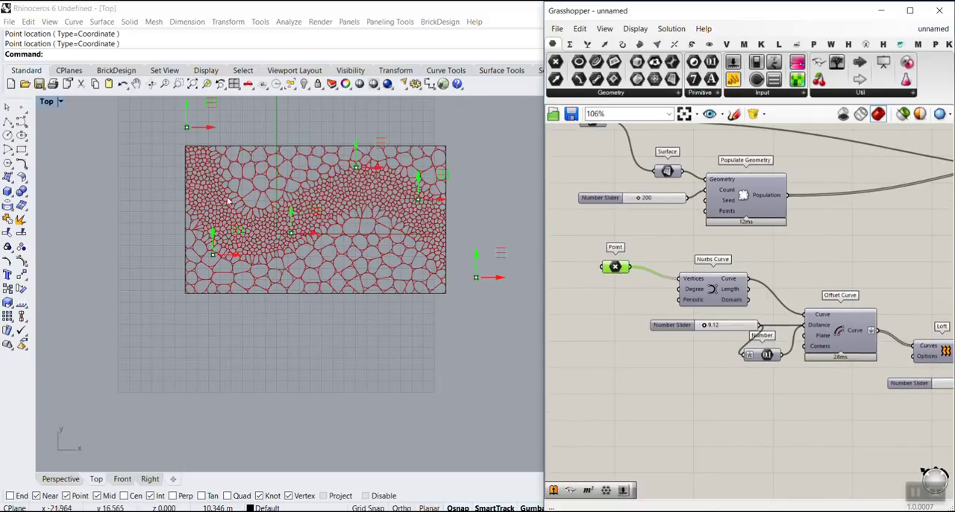
left_click_drag(293, 216, 303, 150)
left_click_drag(301, 211, 283, 359)
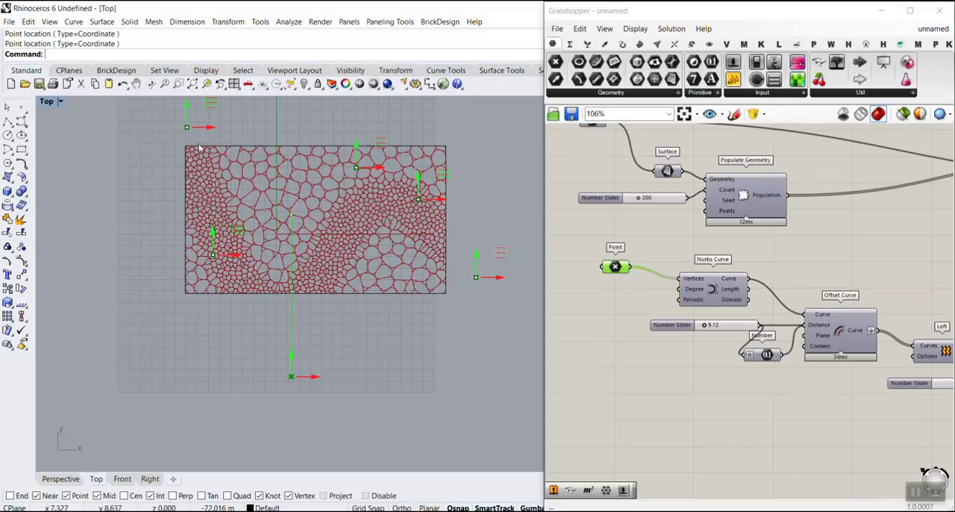
Step: Examine which cells the List A and List B Curve parameters each hold for the reshaped band
right_click_drag(765, 236, 691, 218)
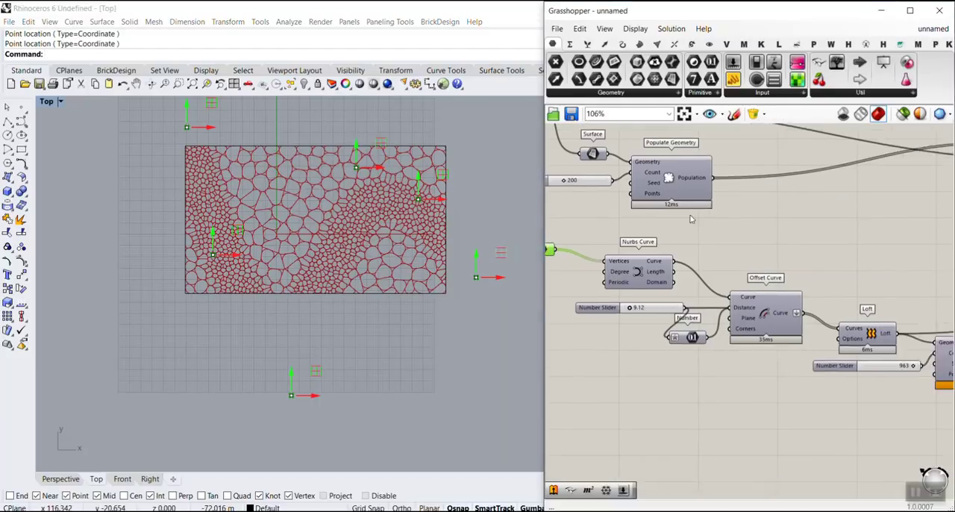
scroll(691, 218, "down", 8)
scroll(774, 209, "up", 9)
left_click(813, 204)
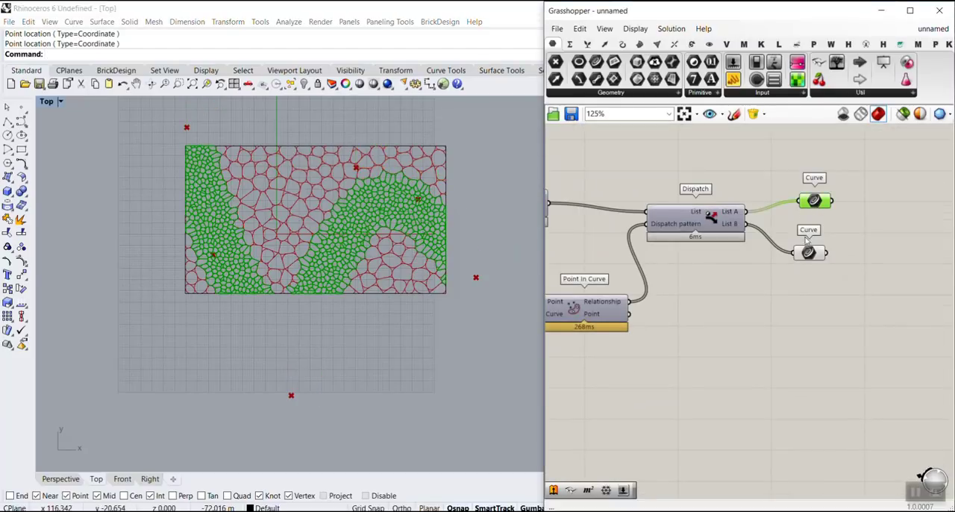
left_click(810, 254)
left_click(816, 262)
scroll(325, 241, "up", 4)
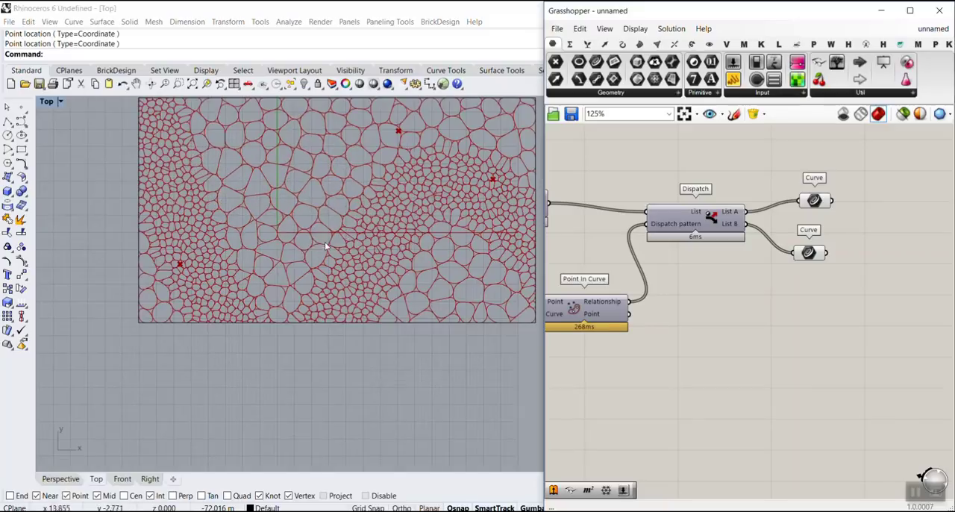